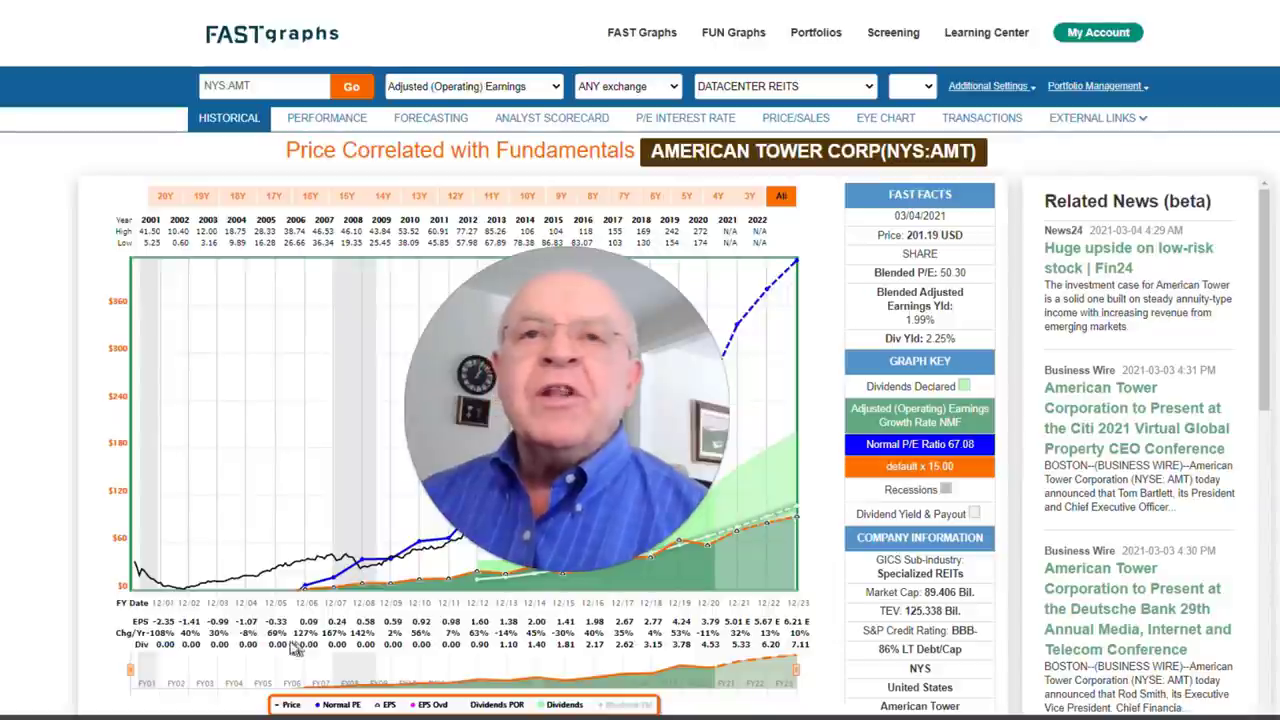
mouse_move(305, 578)
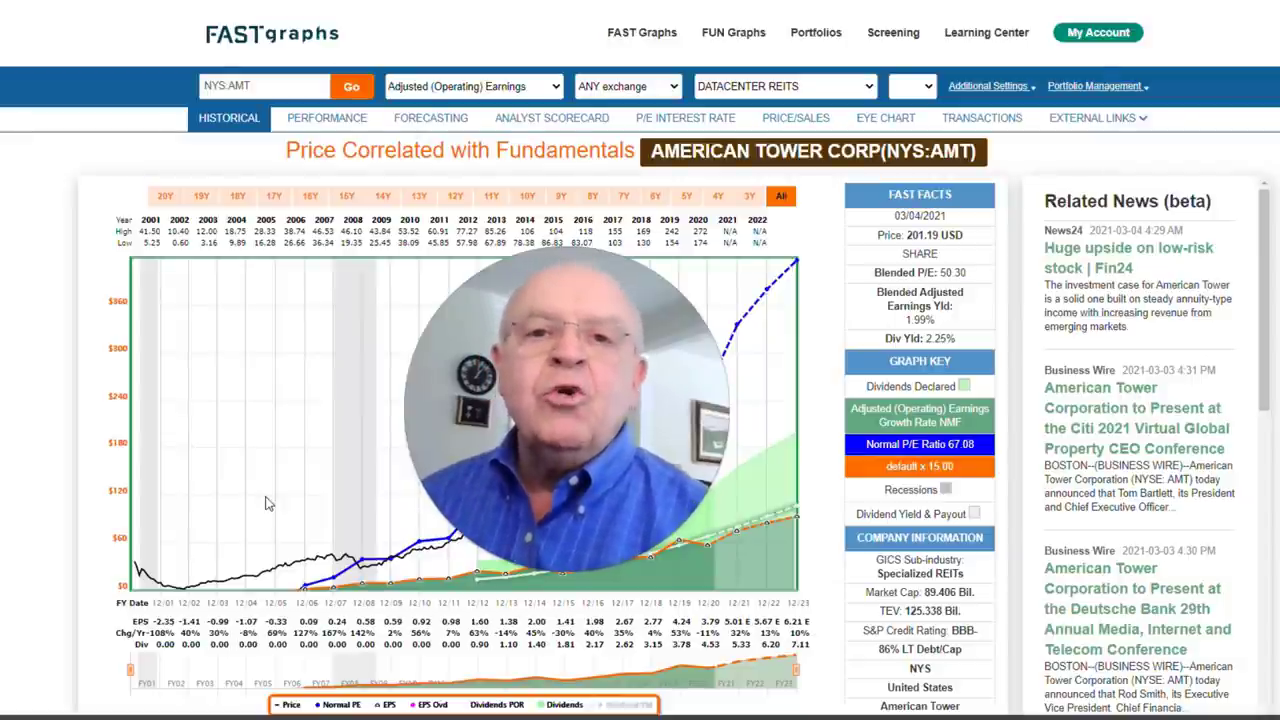
mouse_move(456, 416)
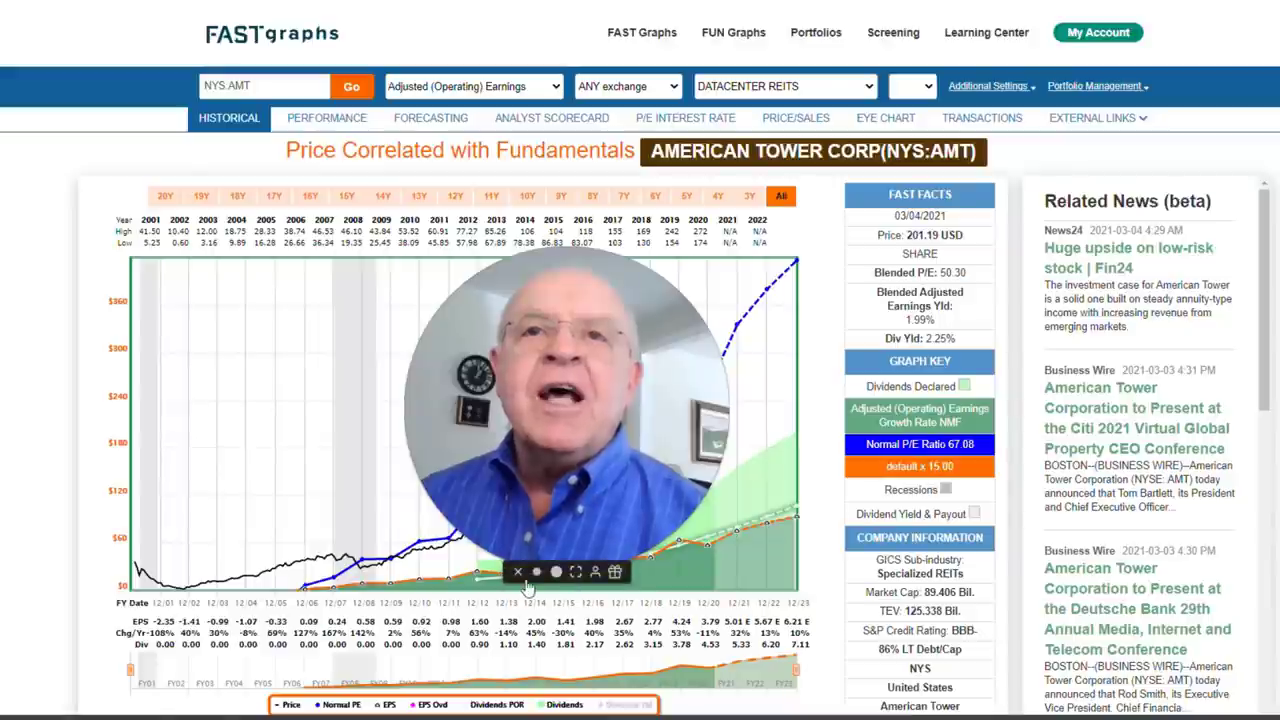
left_click(517, 572)
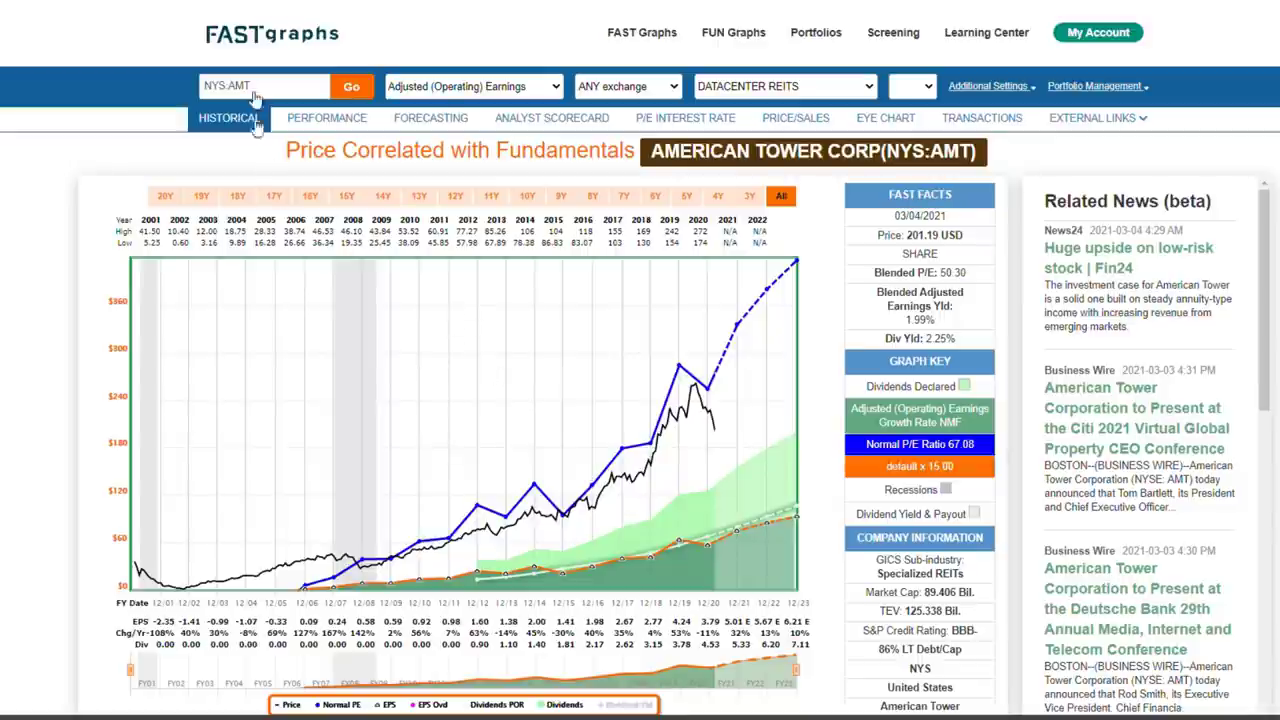
Step: Correlate American Tower's historical price graph with Operating Cash Flow (OCF,FFO) and check its normal P/FFO ratio against the price line
key("Down")
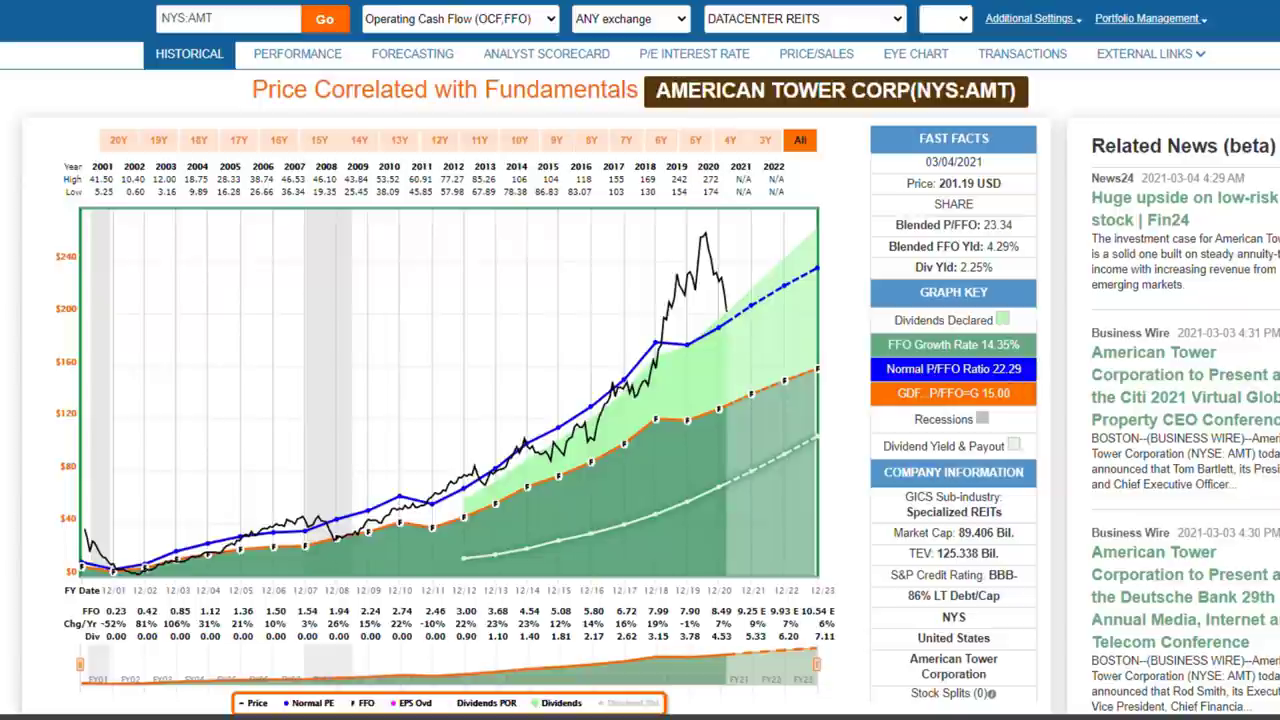
left_click(1009, 378)
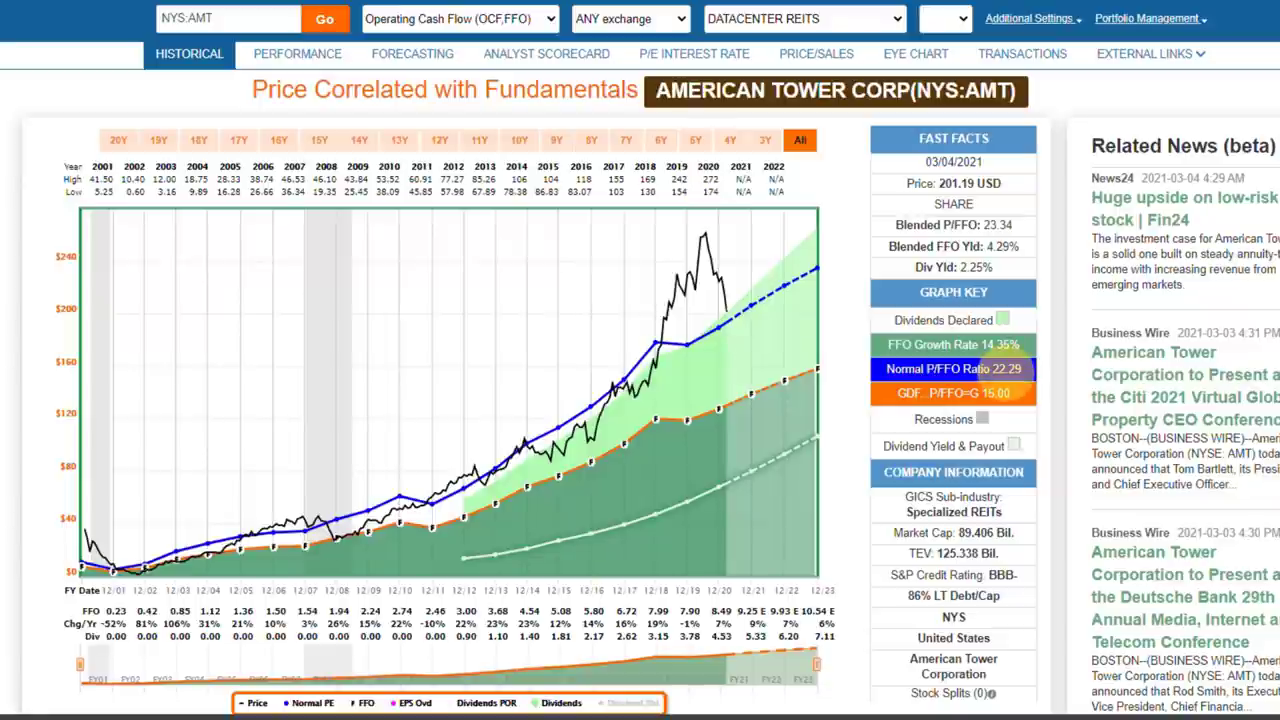
mouse_move(648, 375)
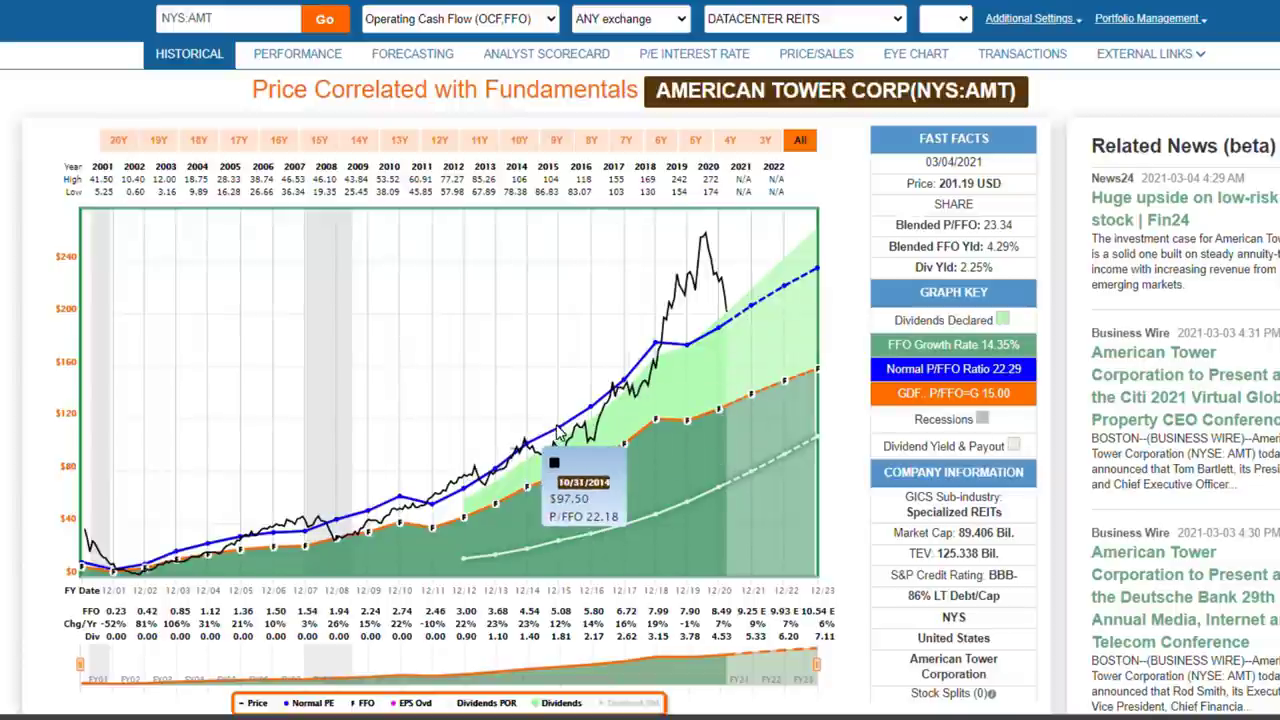
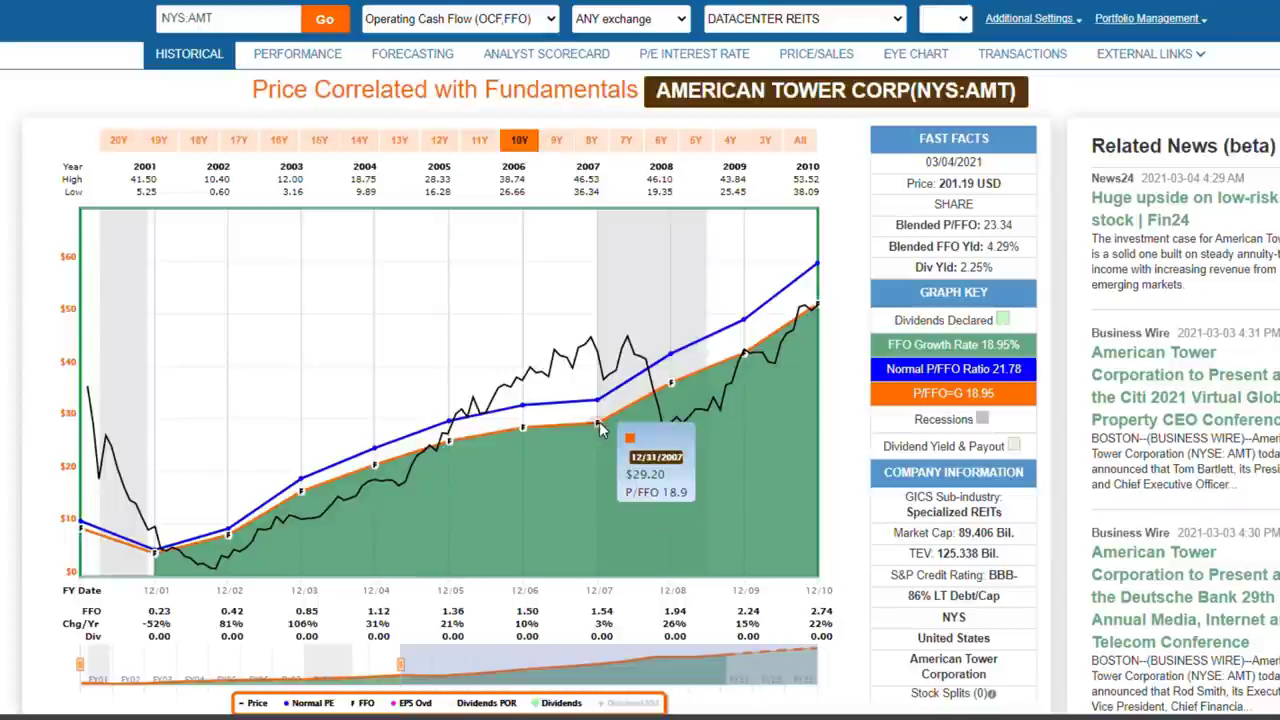
Step: Examine price and P/FFO valuation points along the 2001–2010 graph, including the 2007 level and the early 2001 price
mouse_move(522, 432)
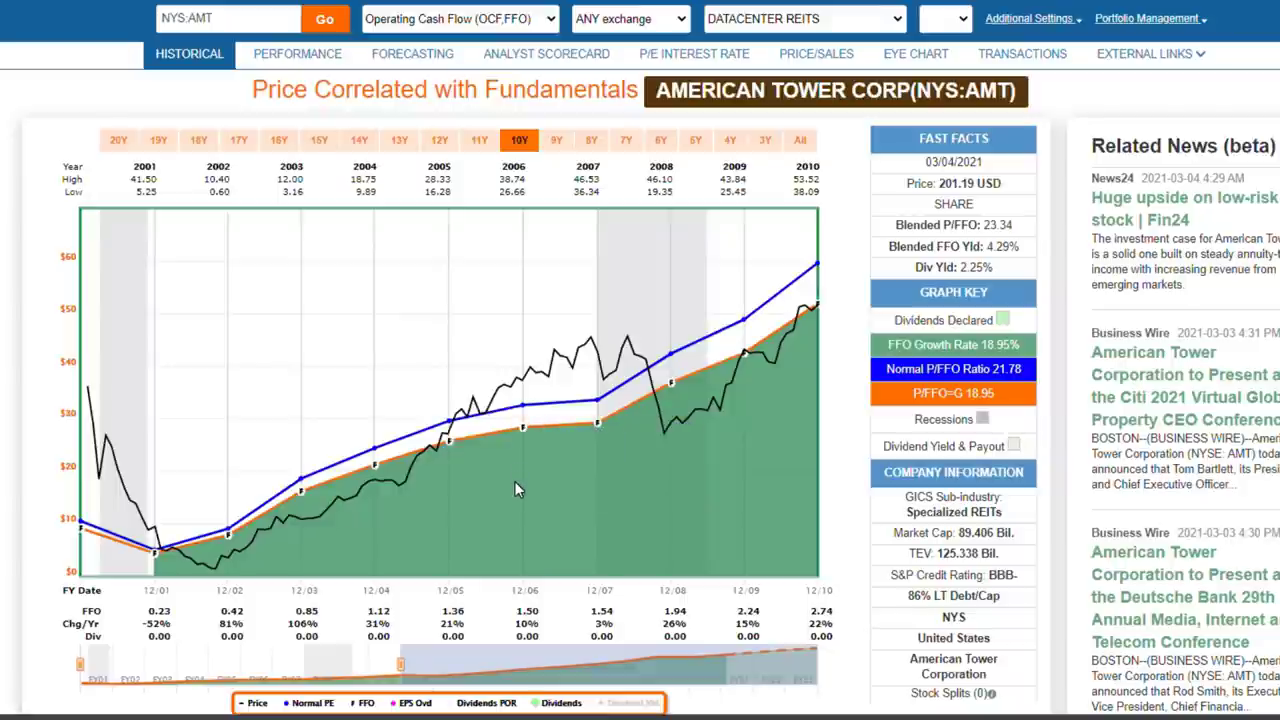
mouse_move(595, 399)
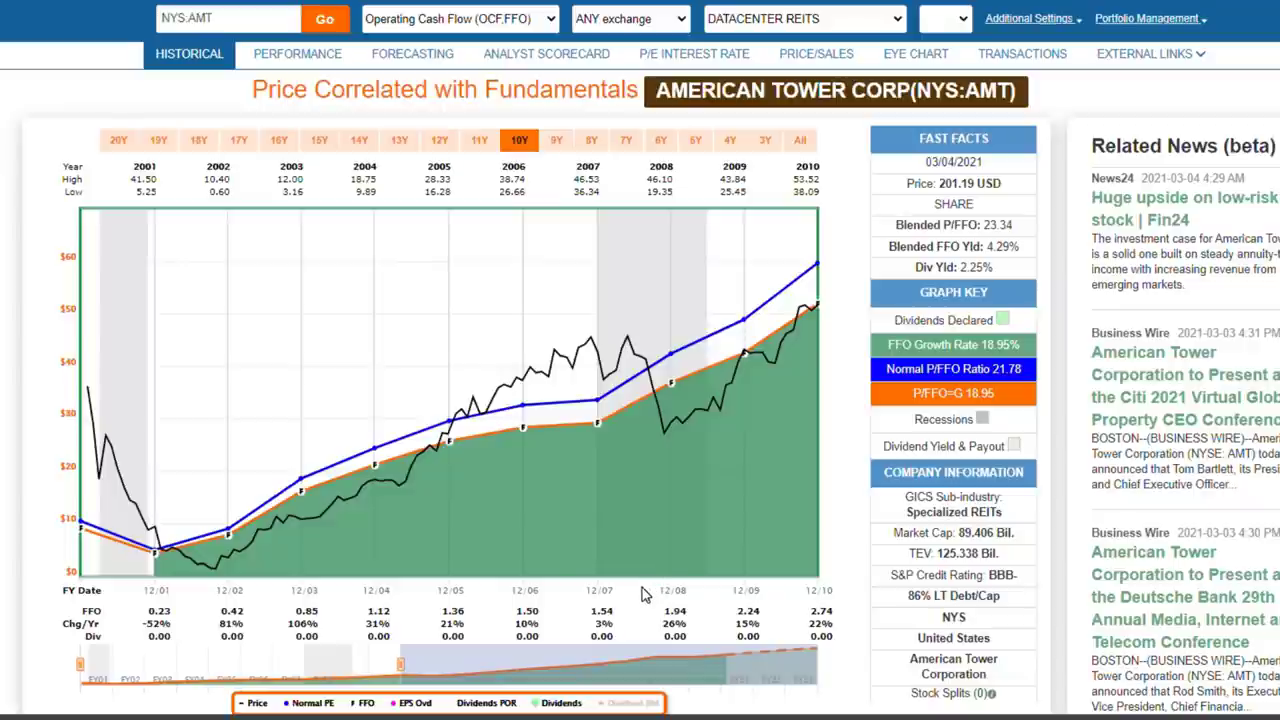
mouse_move(365, 521)
mouse_move(102, 431)
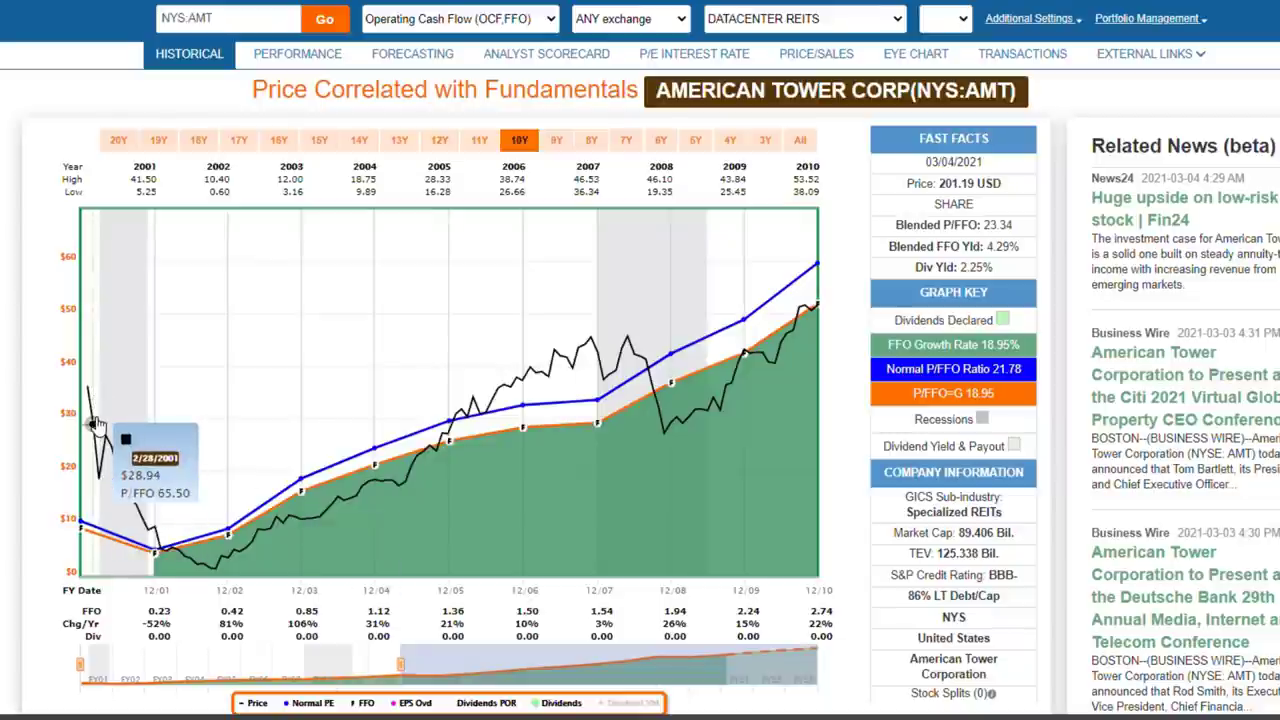
mouse_move(163, 562)
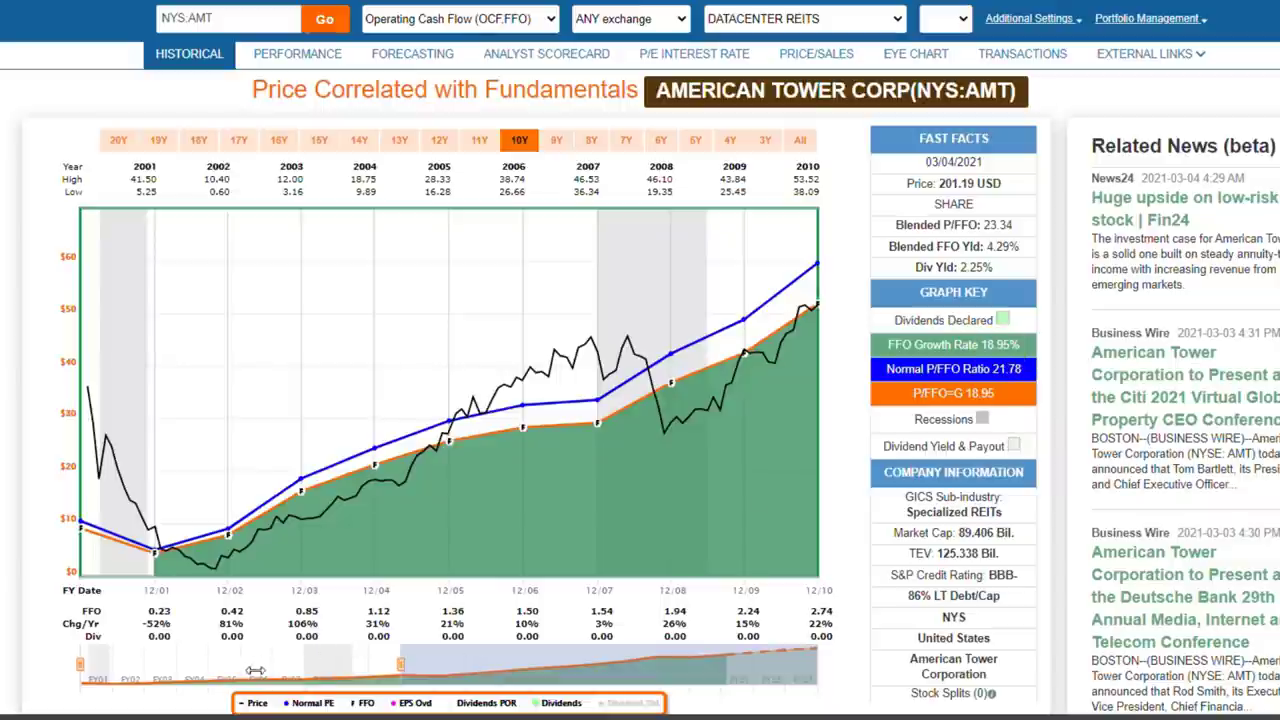
Step: Slide the 10-year graph window forward in stages to 2005–2014, 2010–2019 and more recent years
left_click_drag(248, 666, 372, 667)
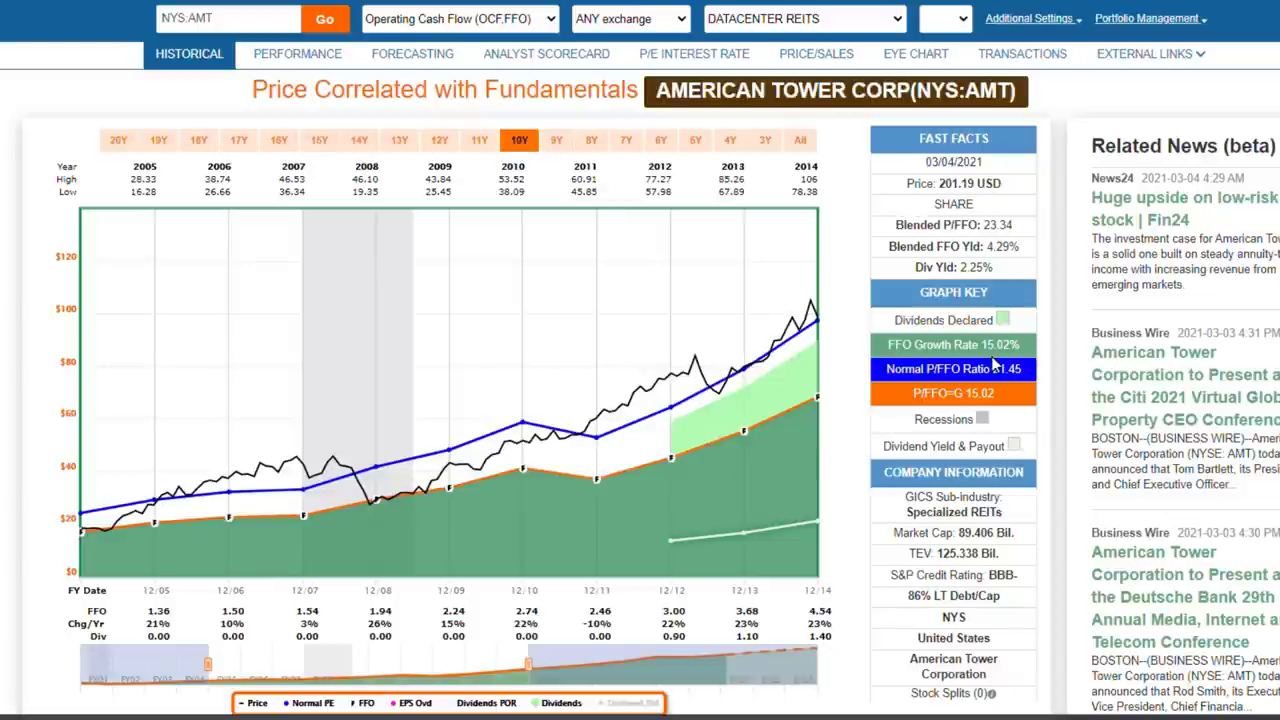
left_click_drag(336, 656, 519, 657)
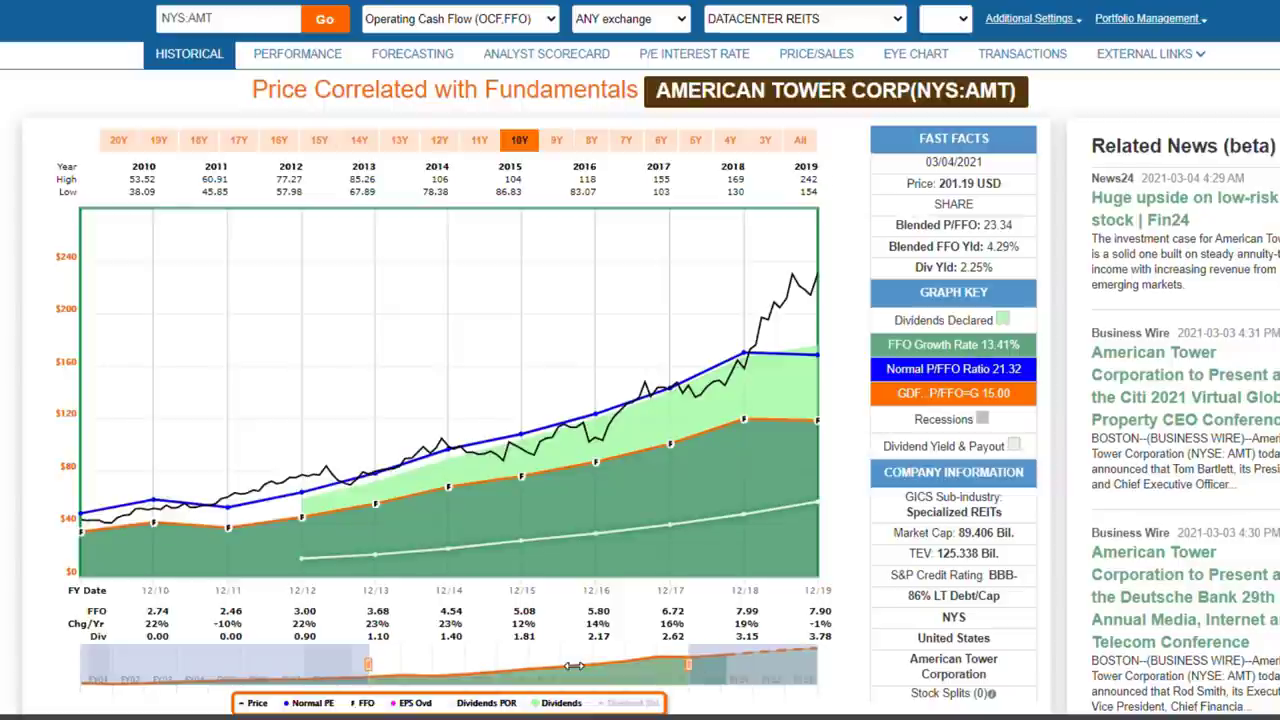
left_click_drag(518, 655, 650, 674)
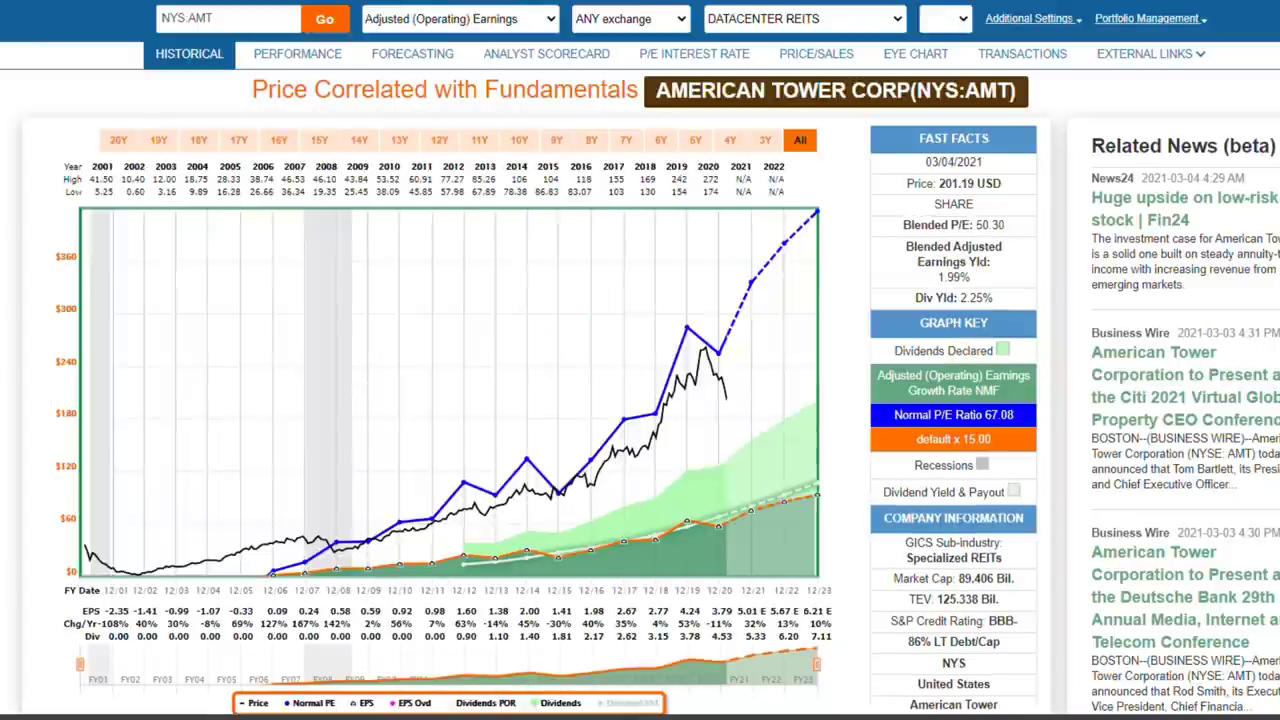
Step: Show American Tower's forecasting calculator with the analyst estimates and check the estimated adjusted earnings growth
left_click(407, 62)
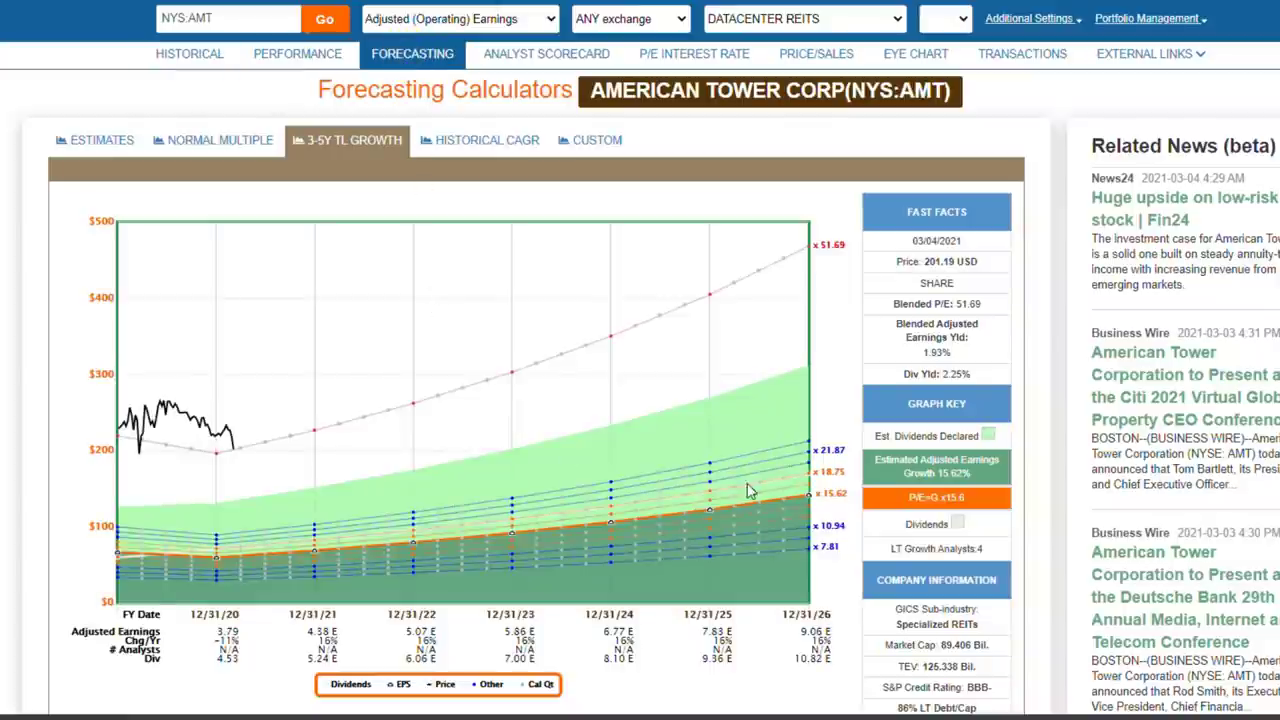
left_click(101, 143)
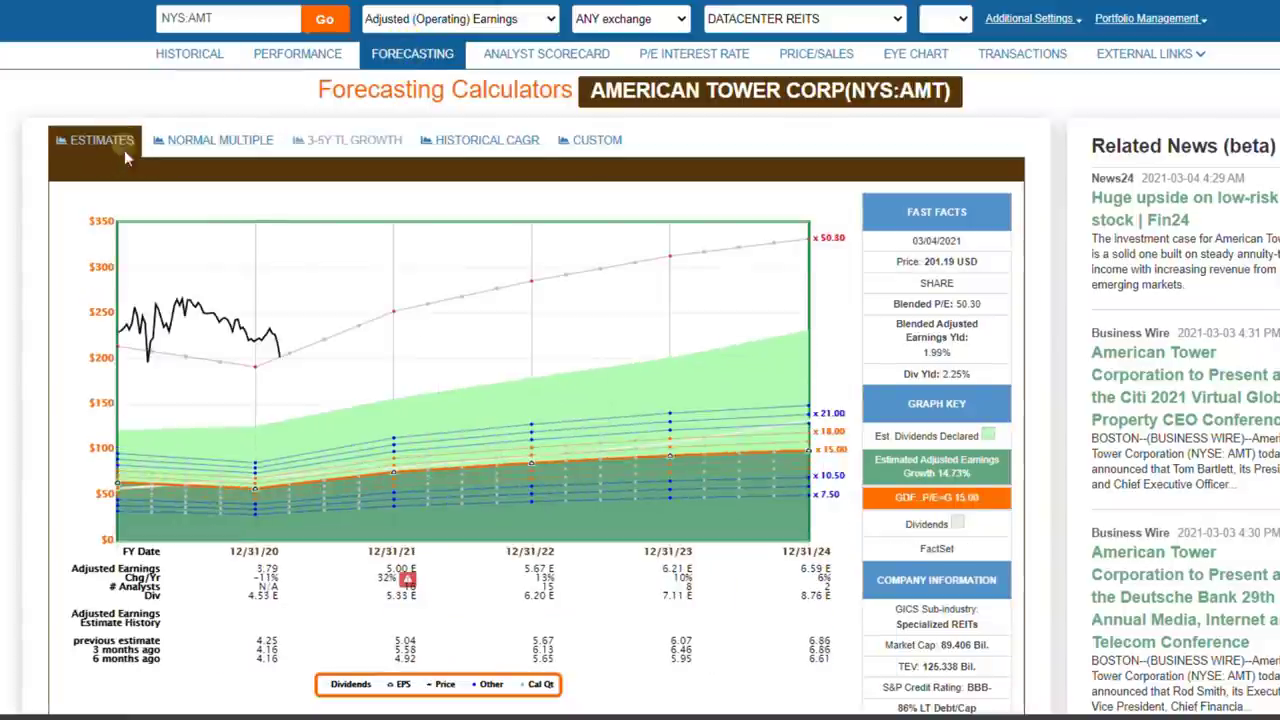
left_click(947, 475)
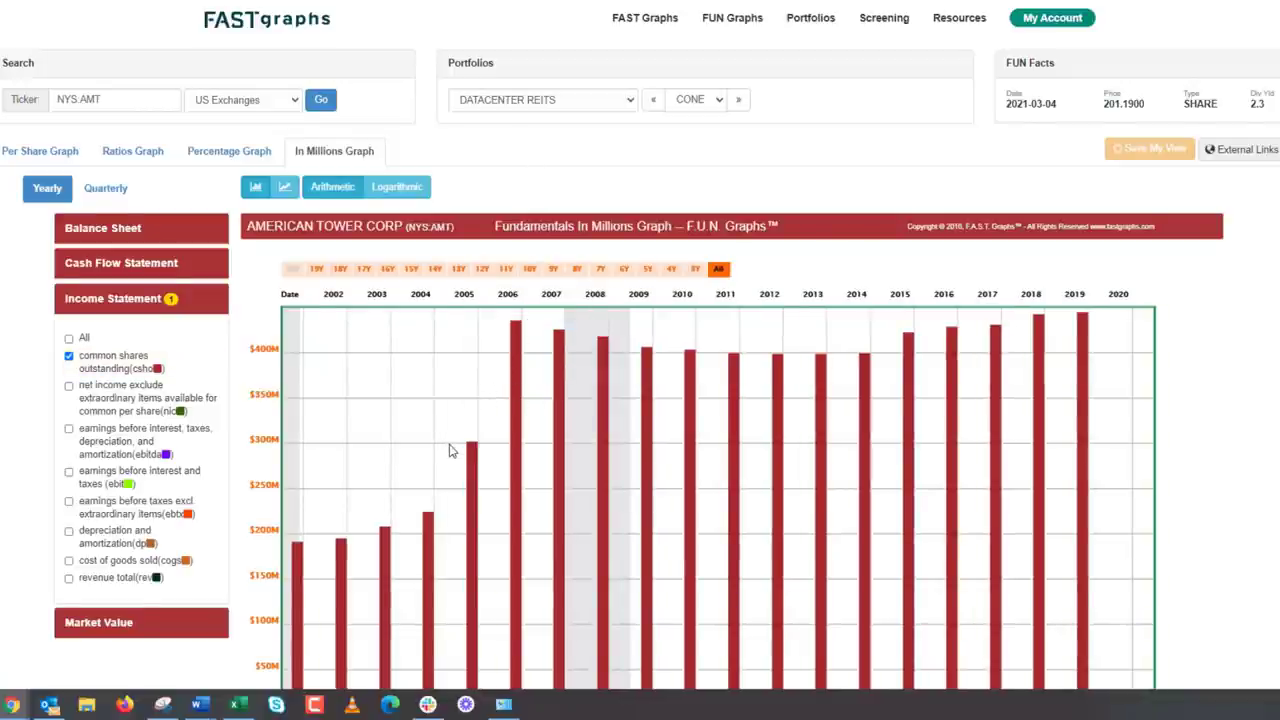
Step: Examine the yearly common shares outstanding on the in-millions fundamentals graph, comparing 2006 with the years through 2019
scroll(450, 461, "down", 1)
scroll(450, 461, "down", 1)
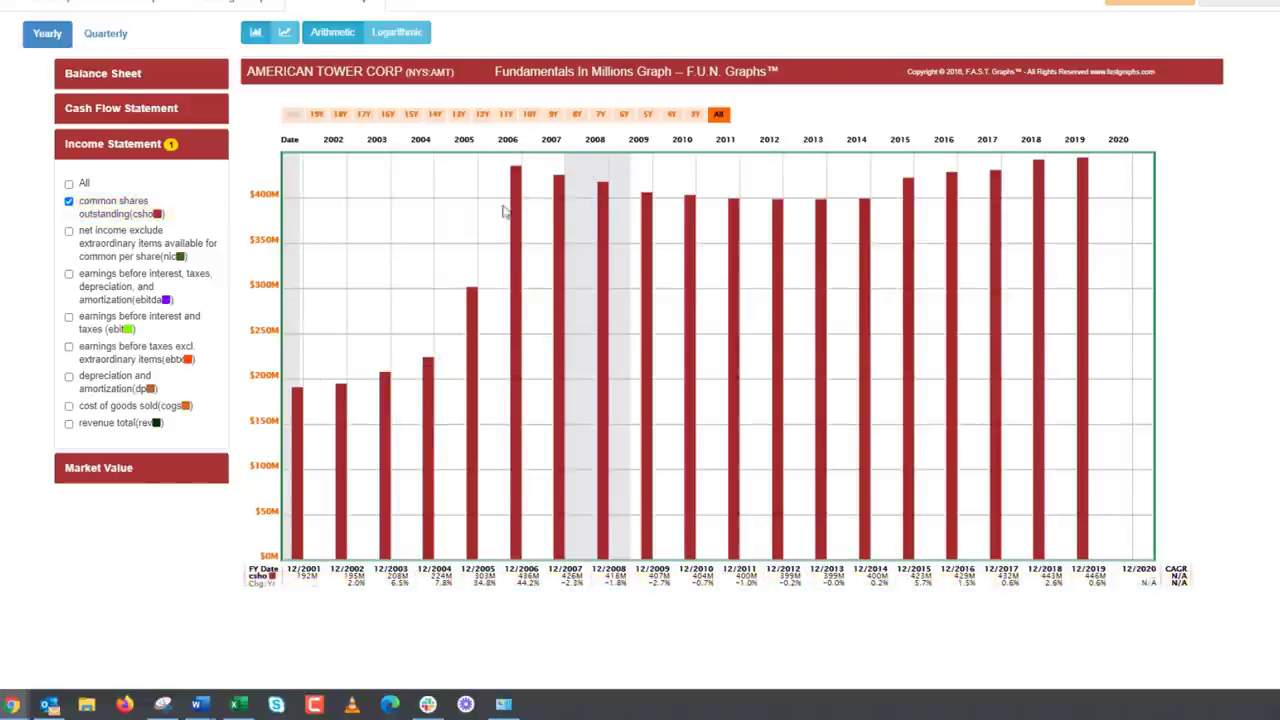
mouse_move(513, 175)
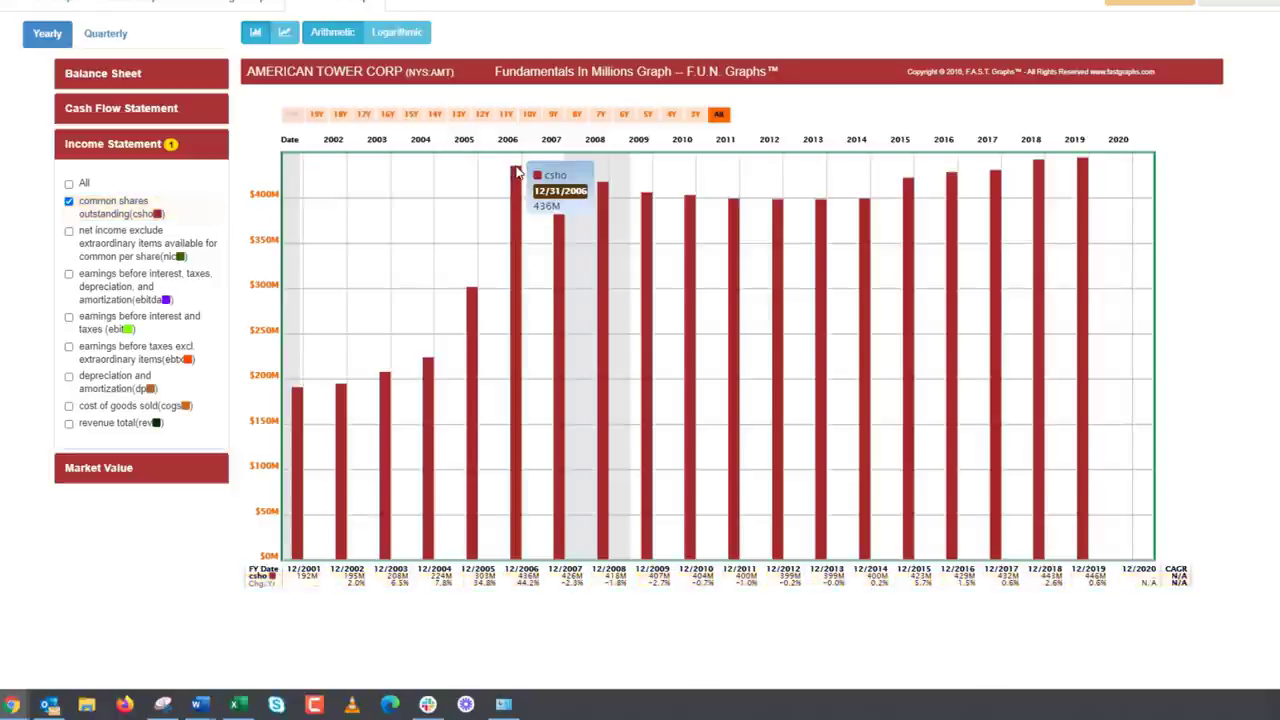
mouse_move(614, 197)
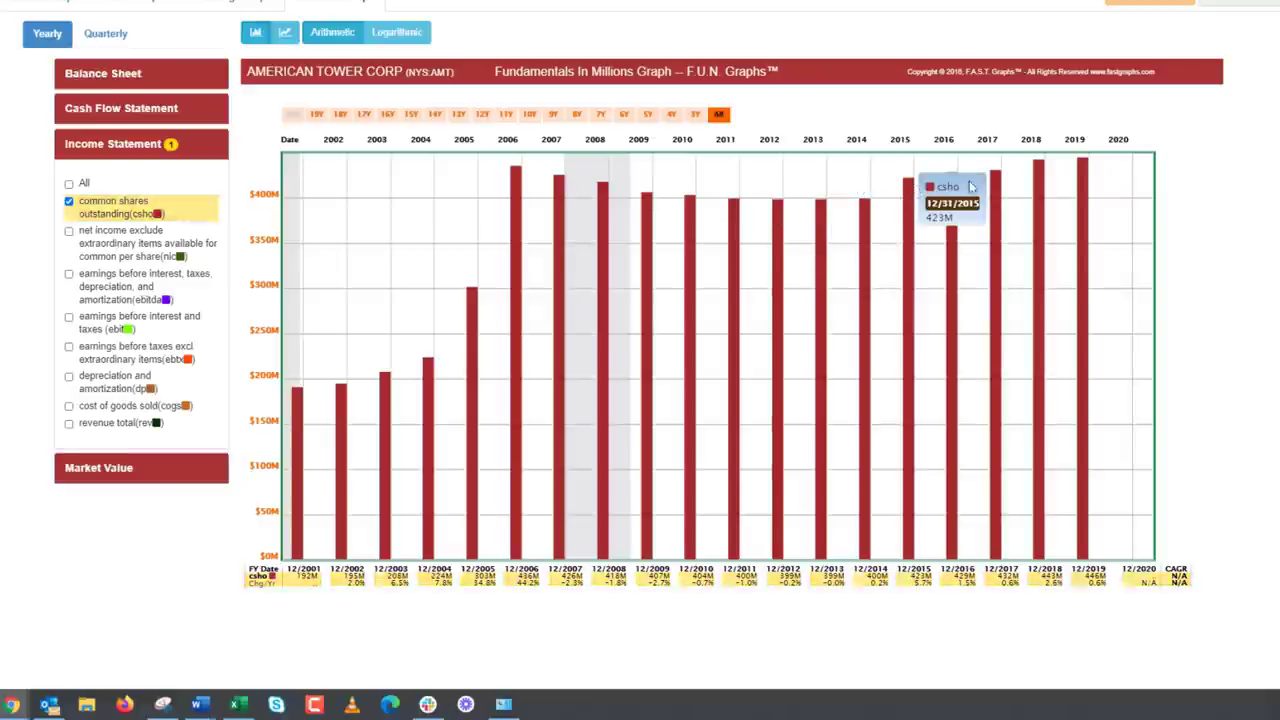
mouse_move(1087, 166)
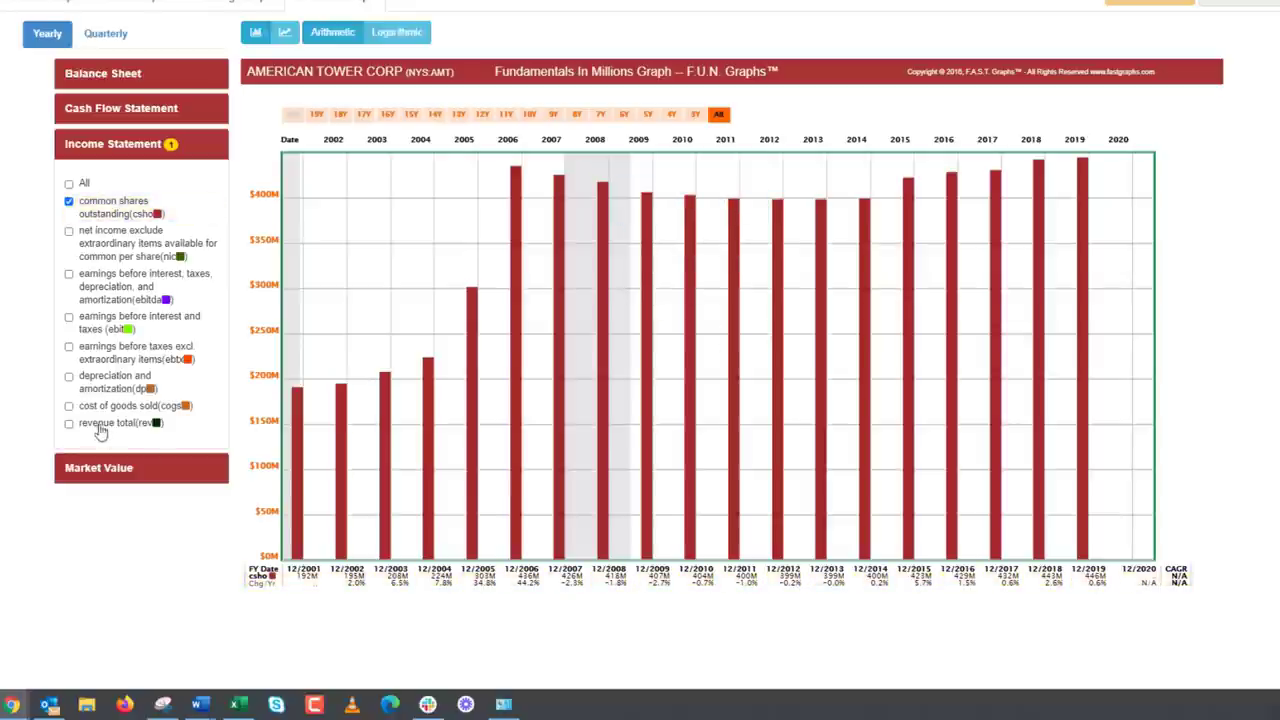
Step: Add total revenue to the in-millions fundamentals graph, and view revenue per share on the per-share graph
left_click(69, 424)
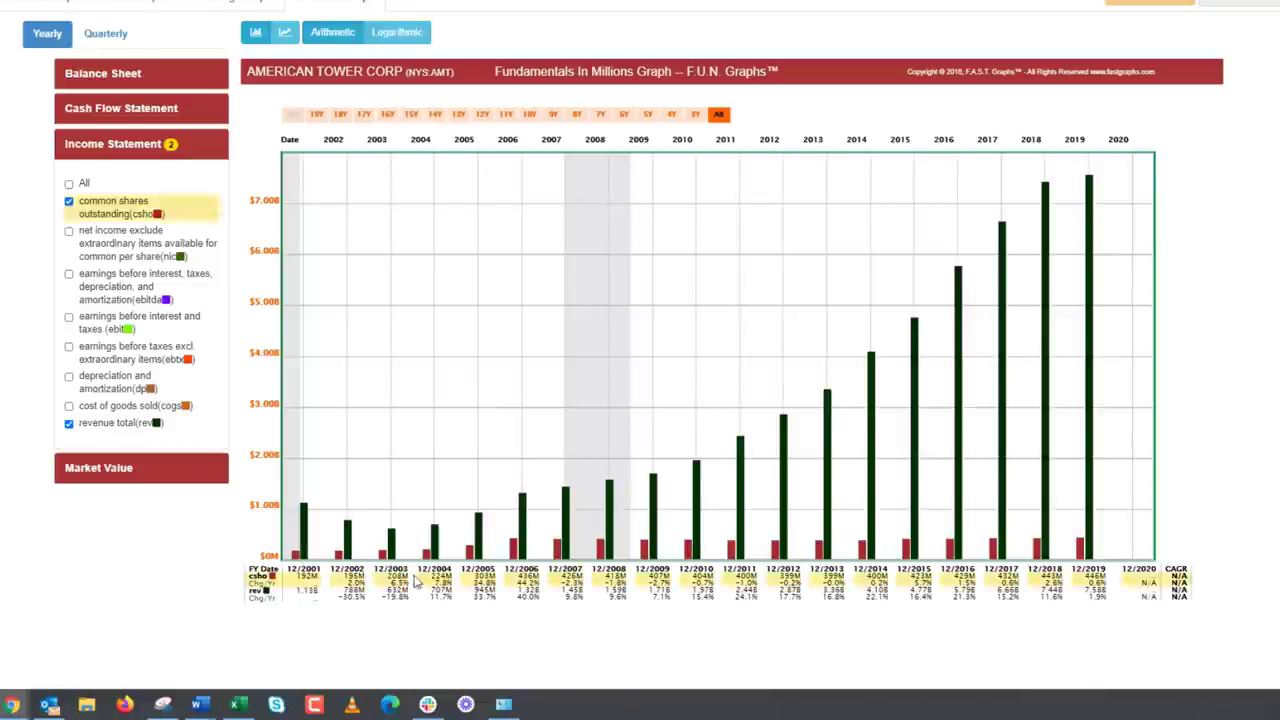
mouse_move(348, 533)
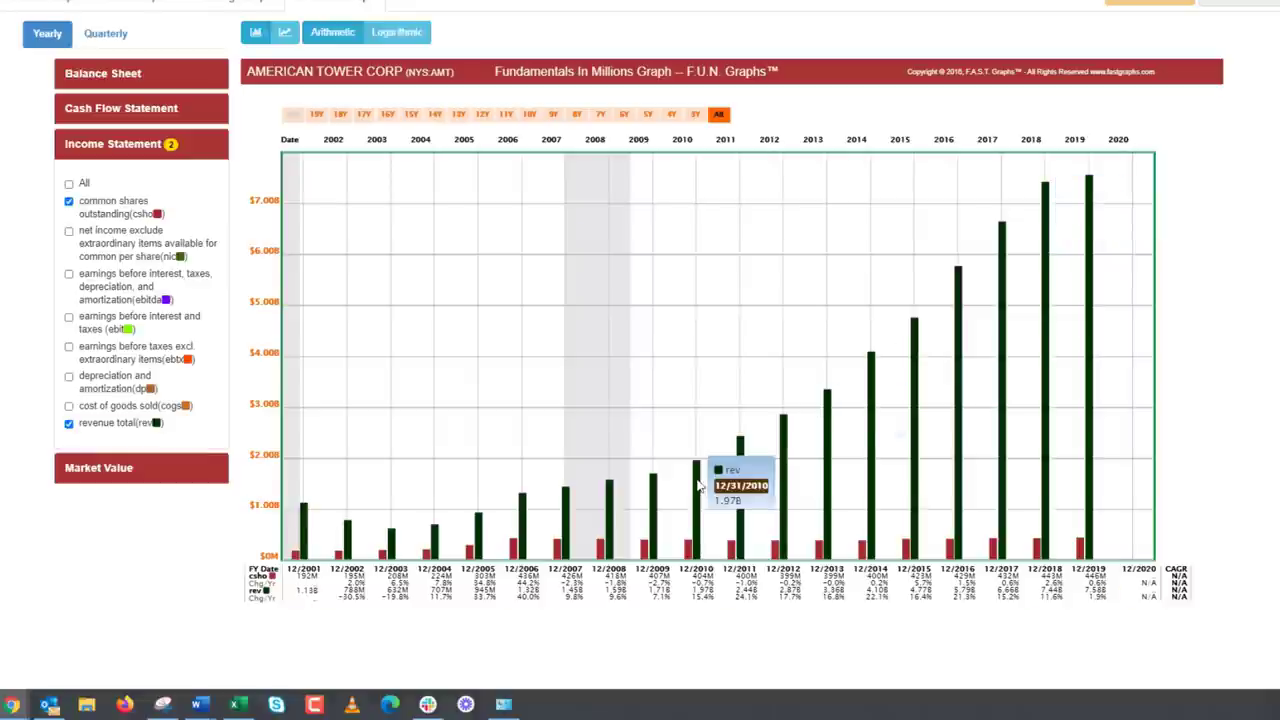
left_click(38, 7)
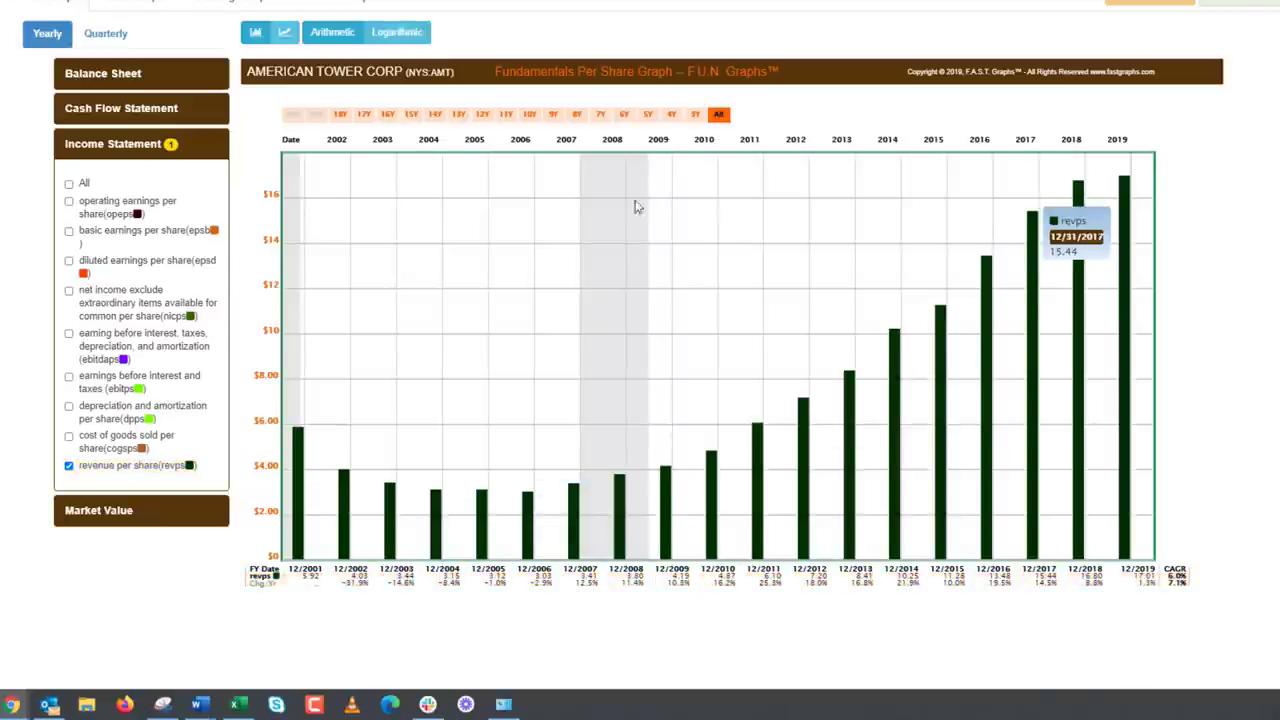
left_click(411, 114)
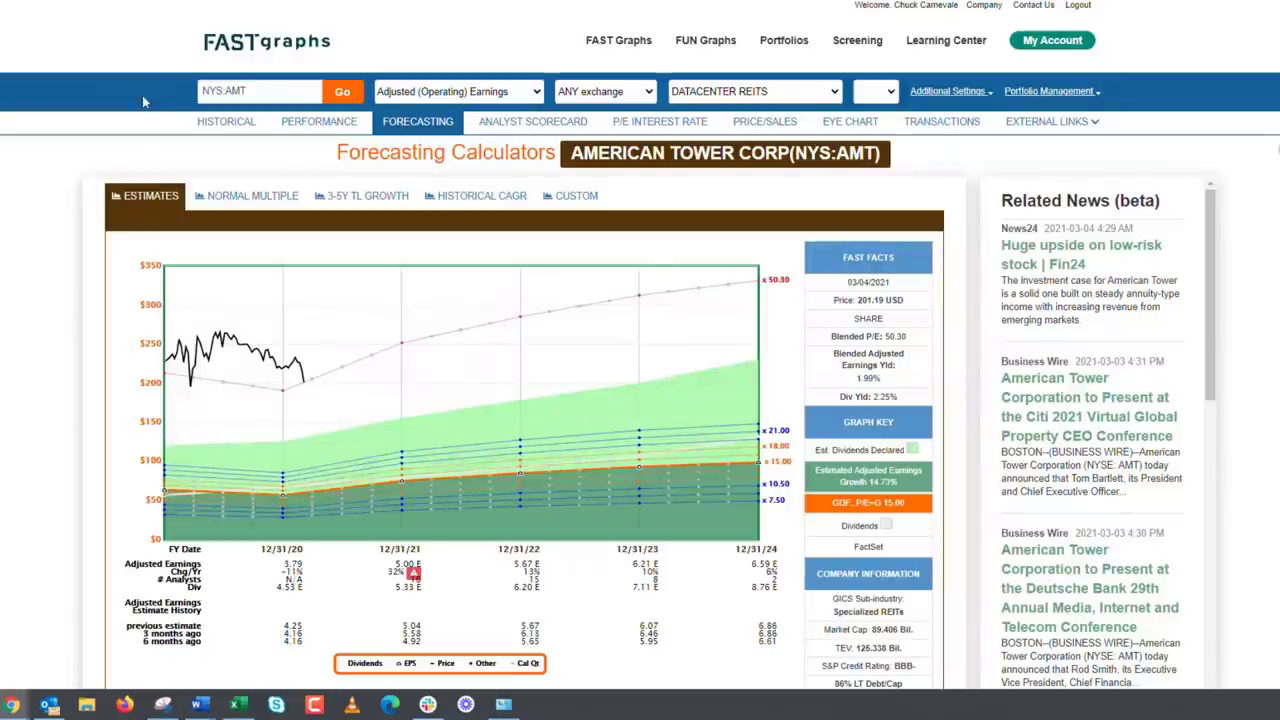
Step: Compare the historical adjusted operating earnings graph with the forecasting calculator's analyst estimates
left_click(226, 121)
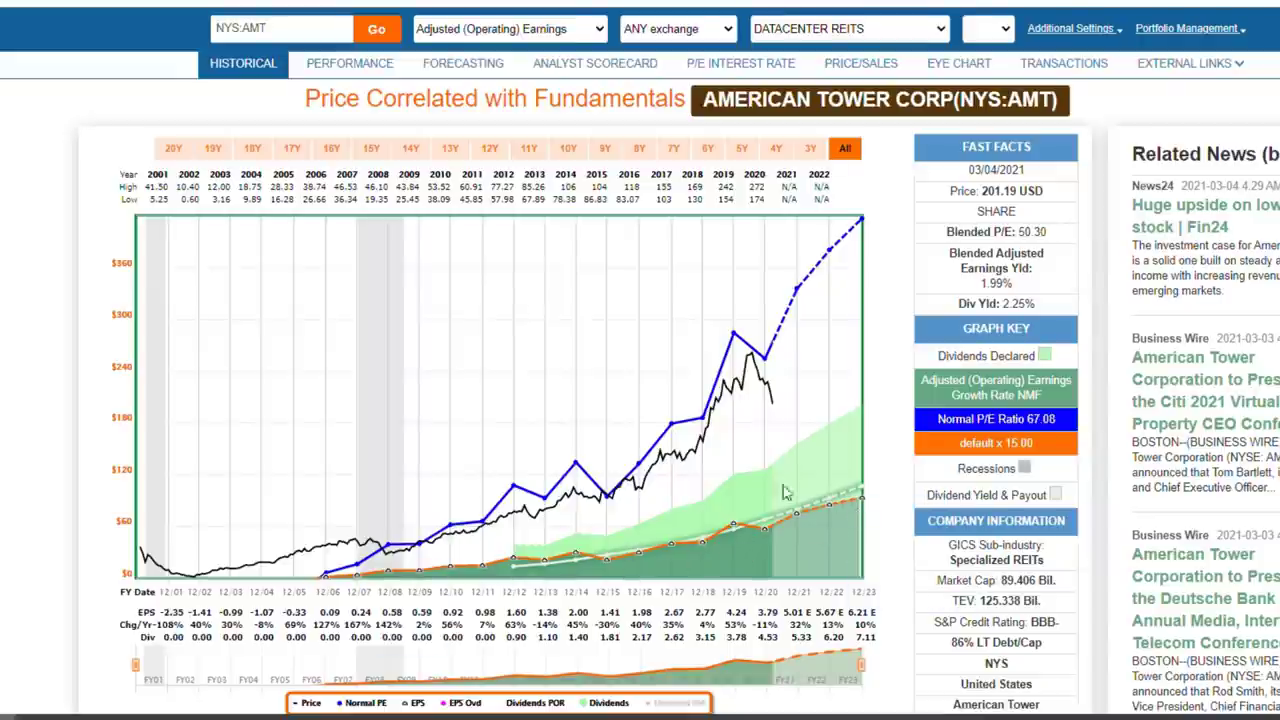
left_click(457, 75)
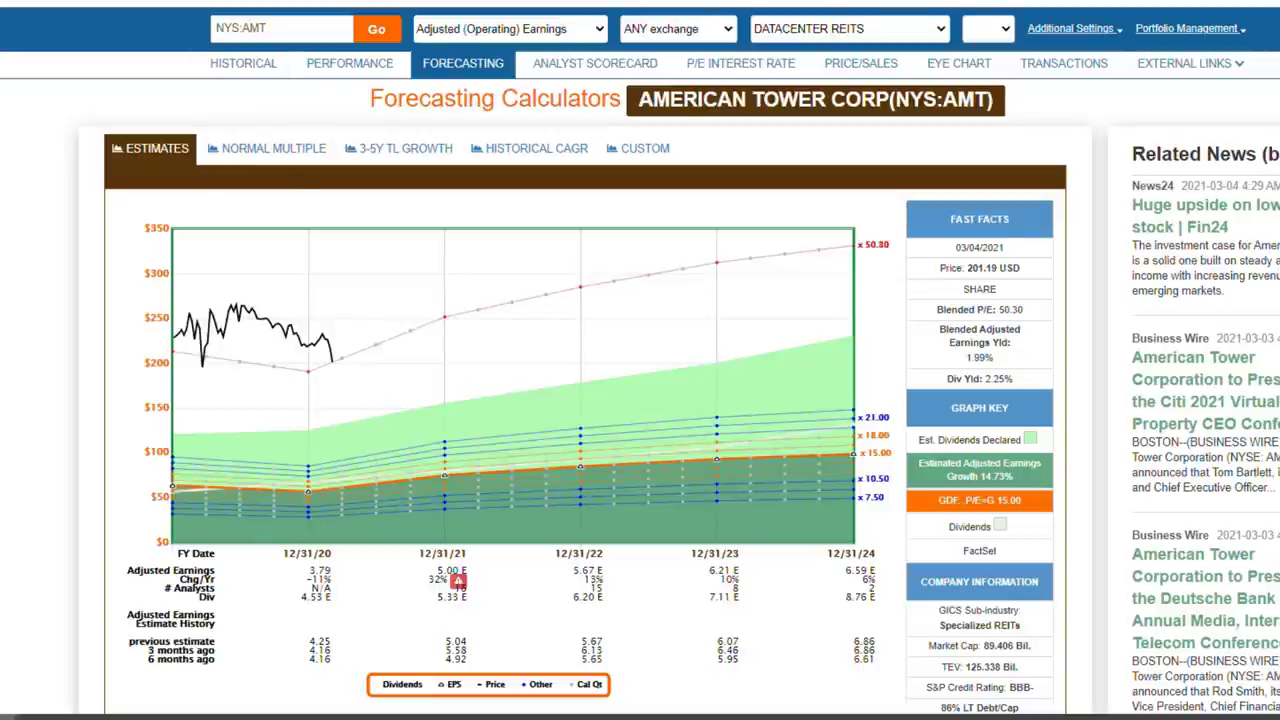
Step: Show the historical graph based on Operating Cash Flow (OCF,FFO) for all available years
left_click(243, 63)
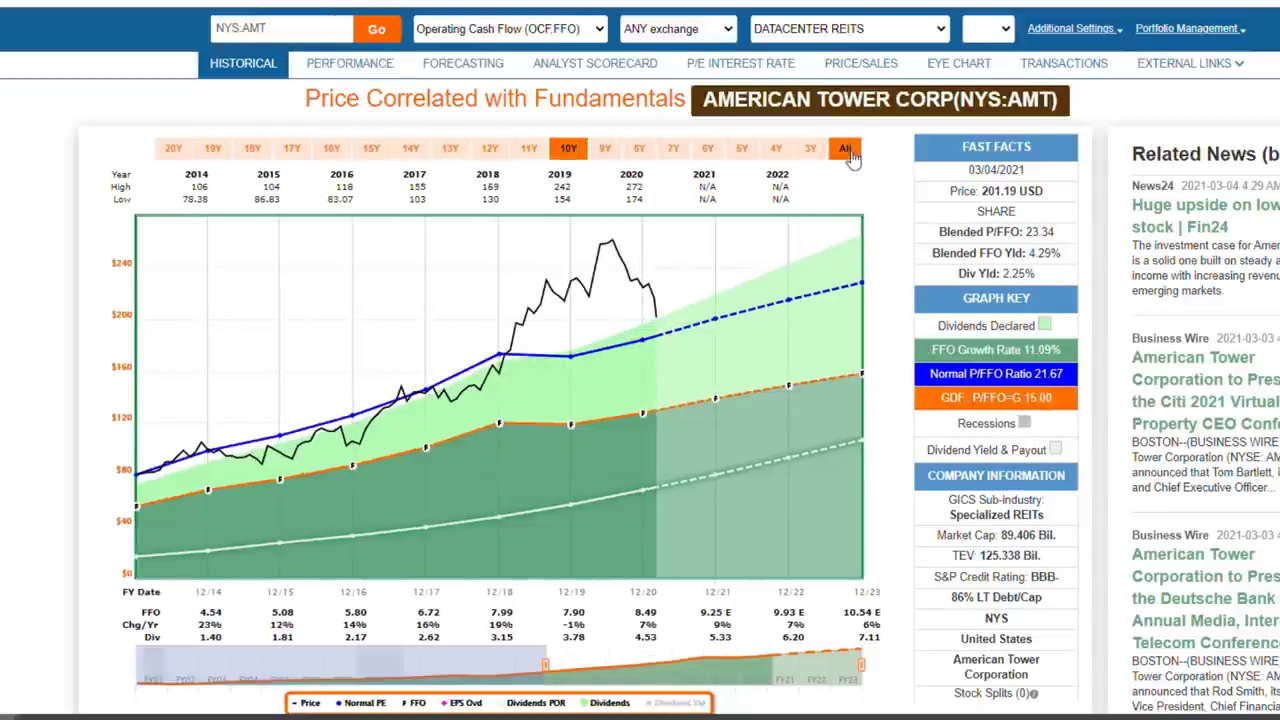
left_click(845, 150)
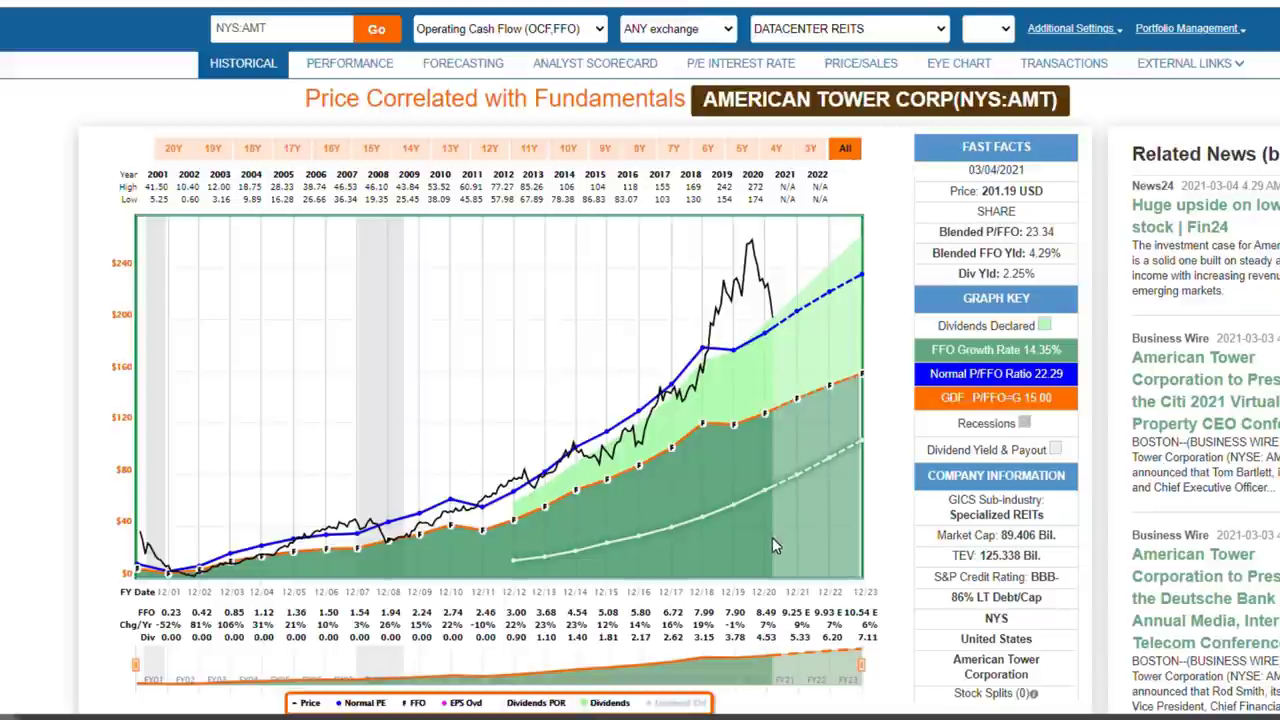
Step: Calculate the rate of return along the price line from 11/30/2007 to 11/28/2008, and clear the calculation
mouse_move(362, 524)
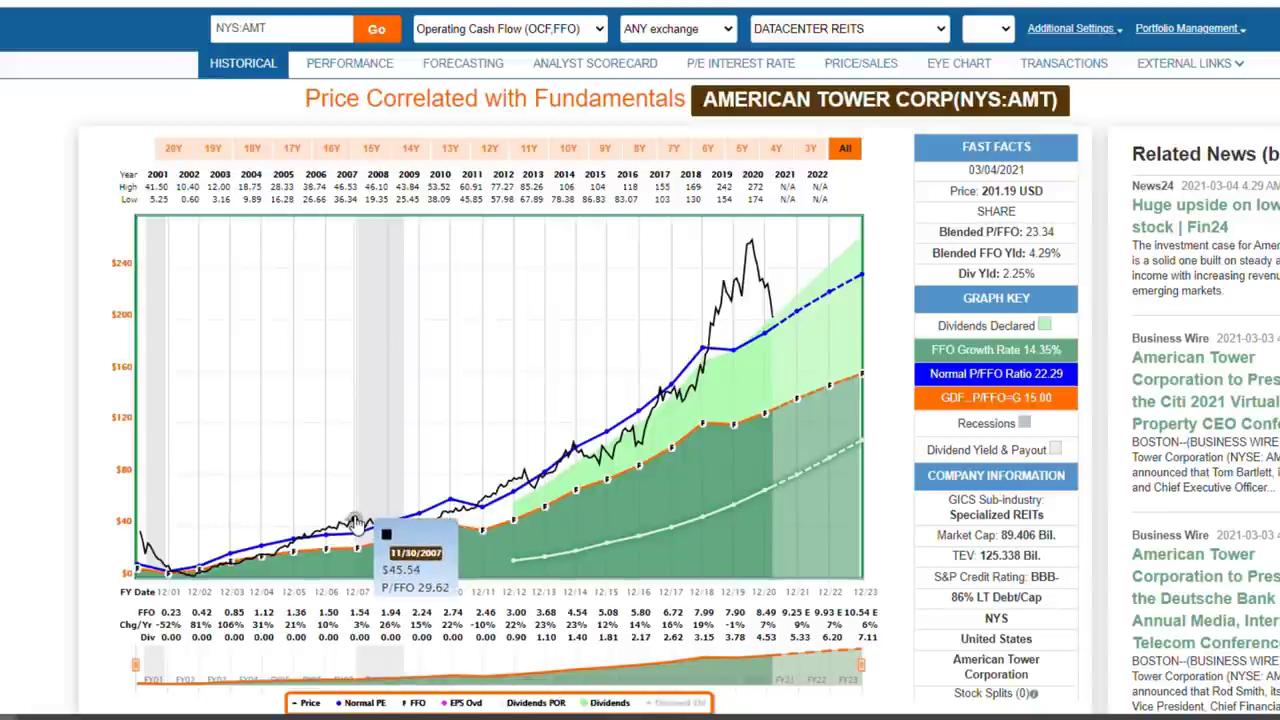
left_click(356, 521)
left_click_drag(408, 510, 372, 392)
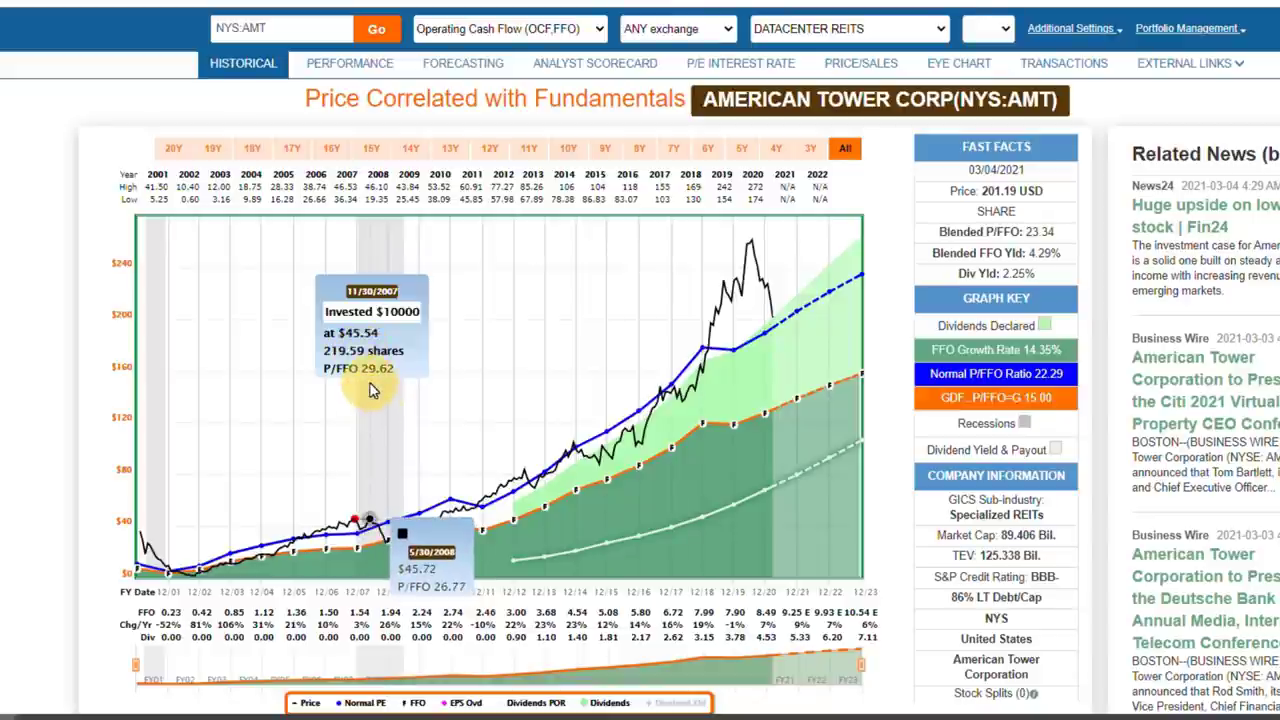
mouse_move(862, 378)
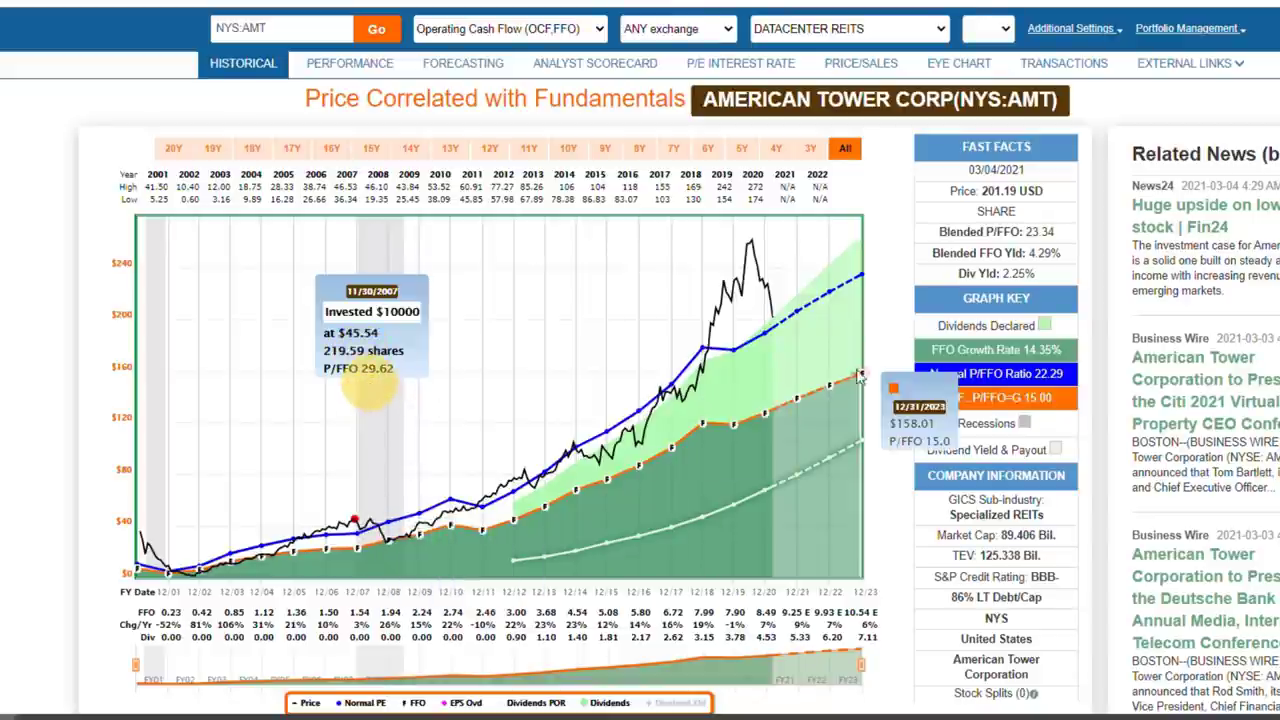
left_click(1046, 378)
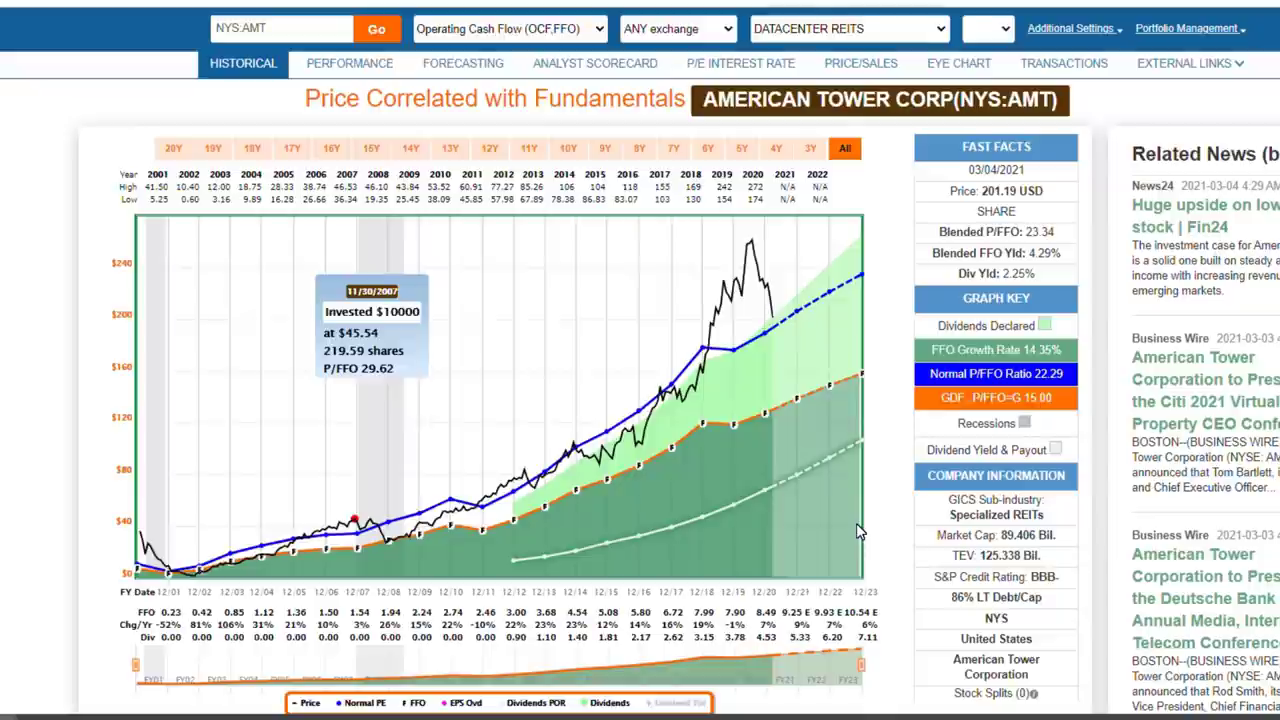
left_click(384, 537)
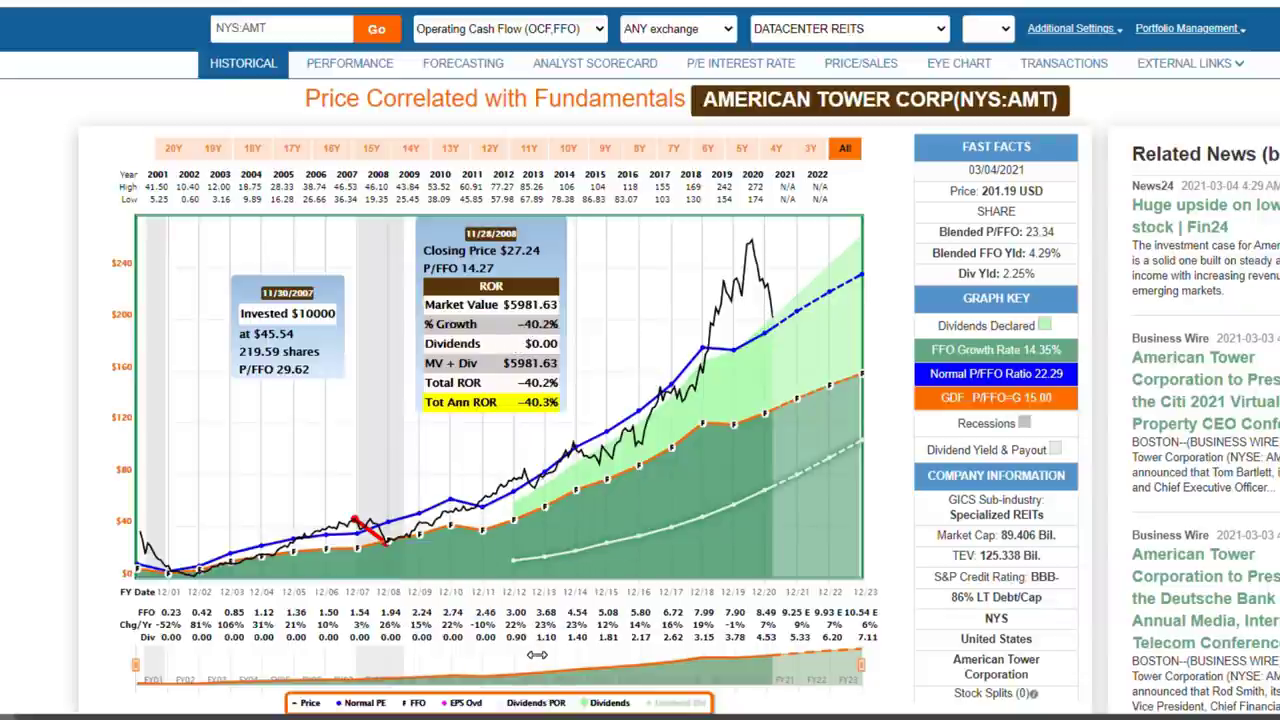
left_click(355, 521)
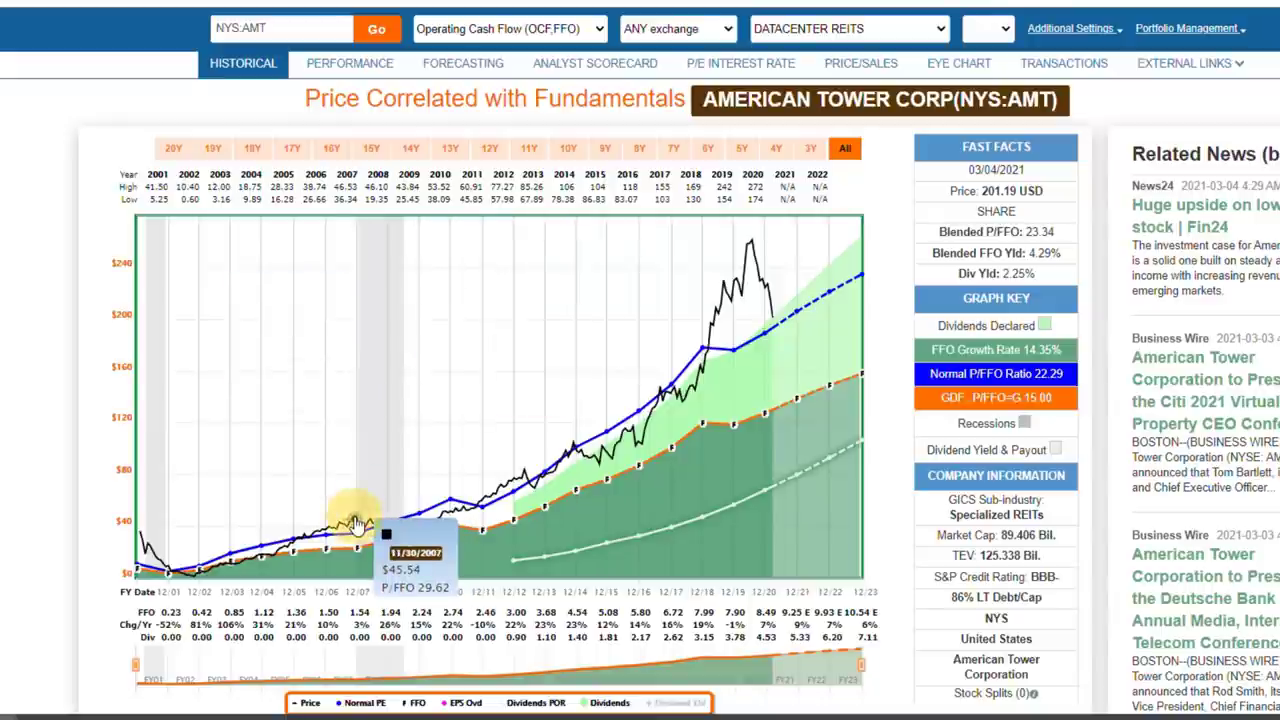
Step: Calculate the rate of return along the price line from 11/30/2007 to 3/4/2021, and clear the calculation
left_click(773, 320)
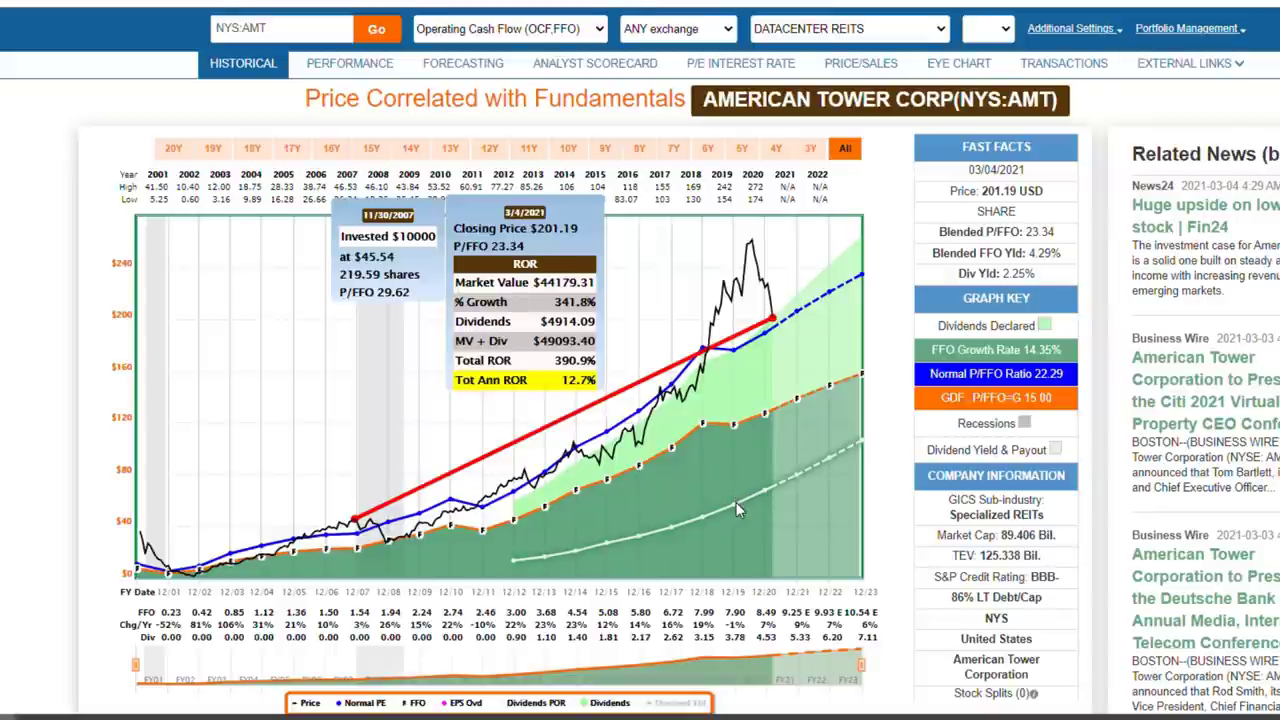
left_click(390, 553)
left_click_drag(391, 555, 780, 325)
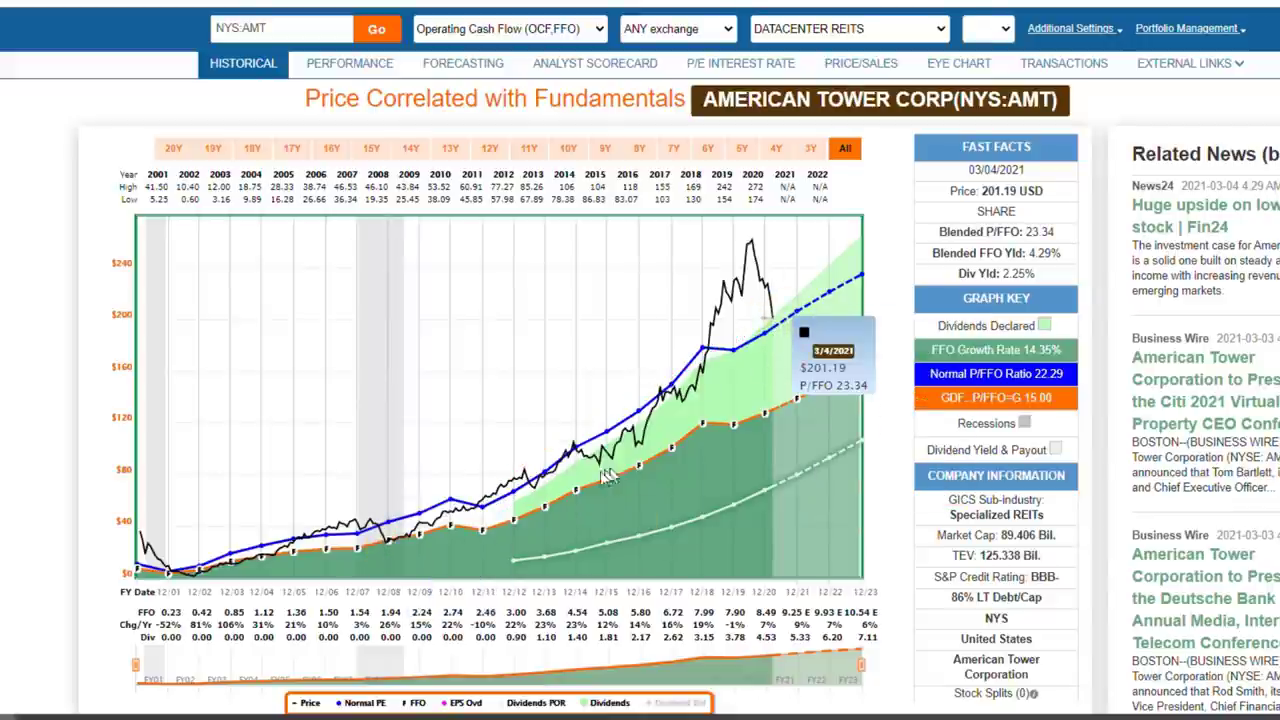
Step: Calculate the rate of return along the price line from 11/28/2008 to 3/4/2021, and clear the calculation
left_click_drag(387, 554, 436, 556)
left_click(428, 403)
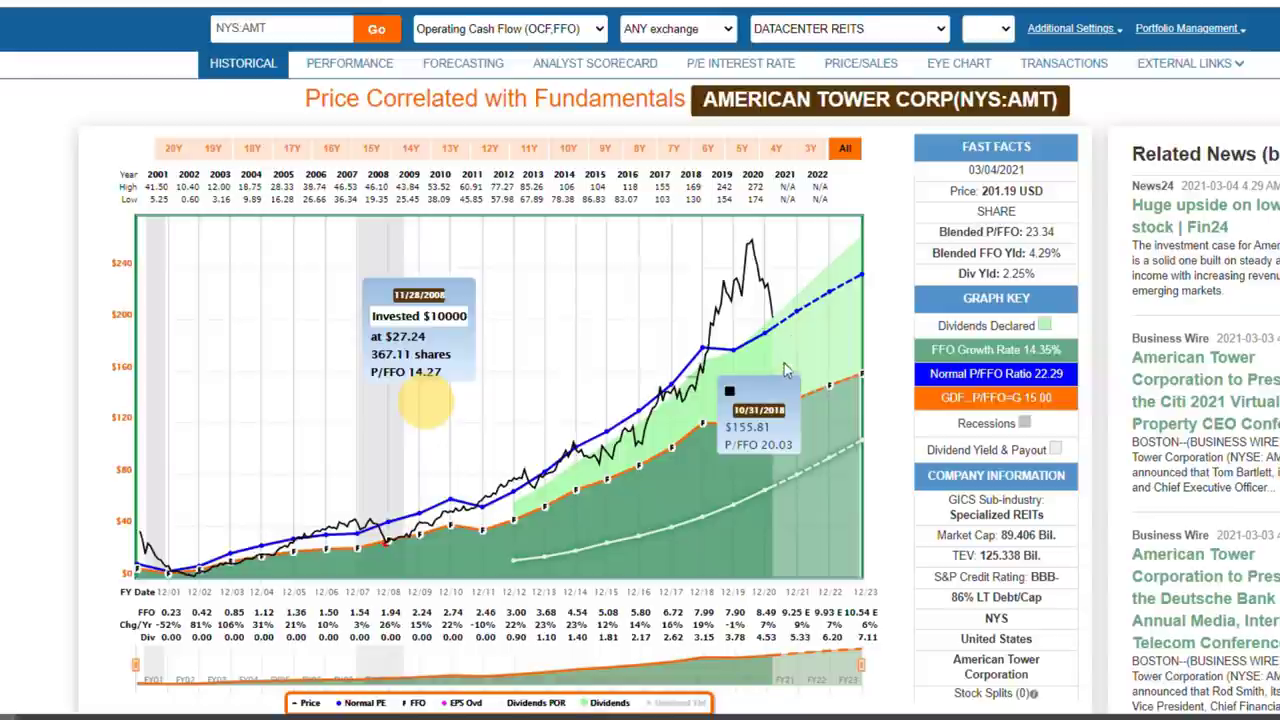
left_click(777, 328)
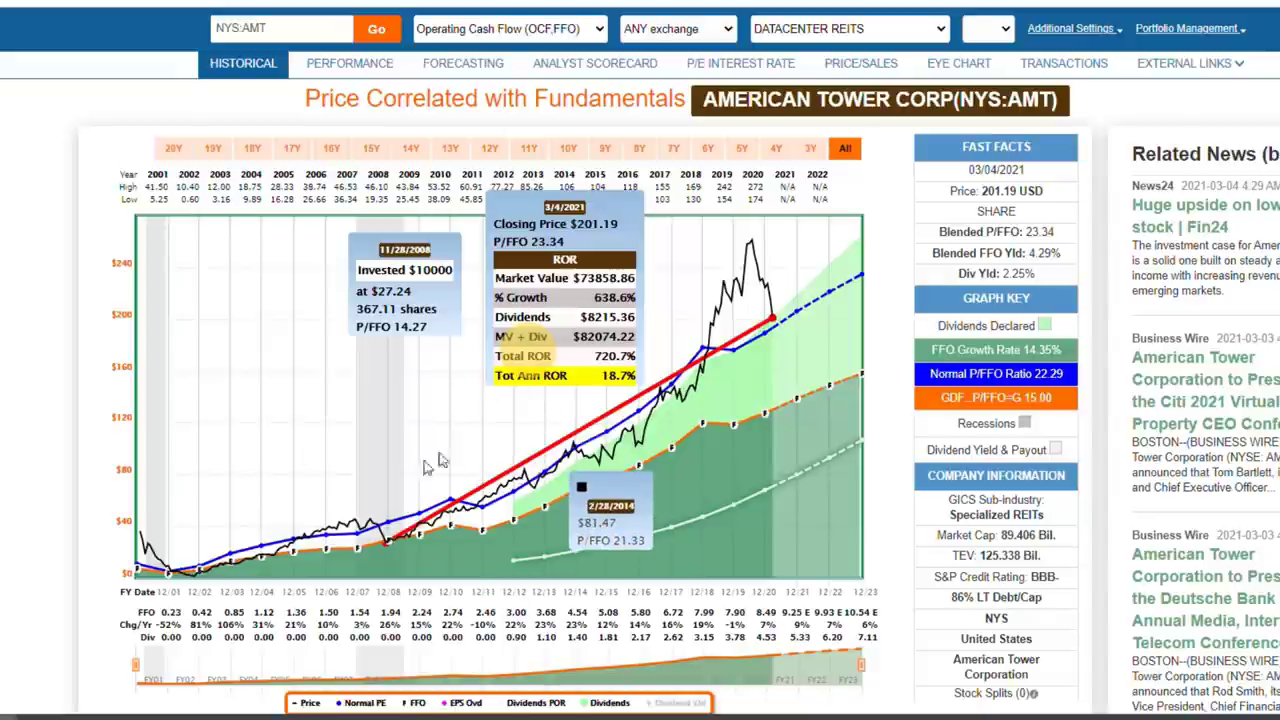
left_click(772, 310)
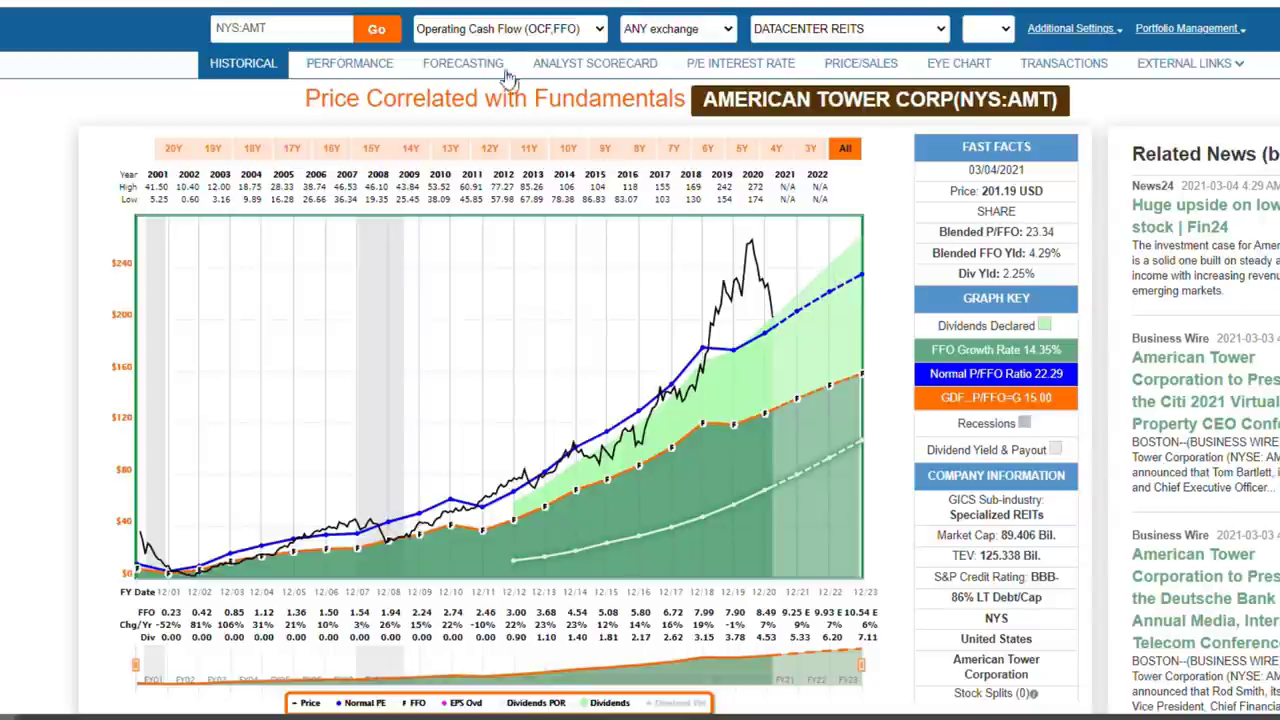
Step: Compare the historical graph based on Free Cash Flow (FCF,AFFO) with the forecasting calculator's AFFO estimates
left_click(475, 66)
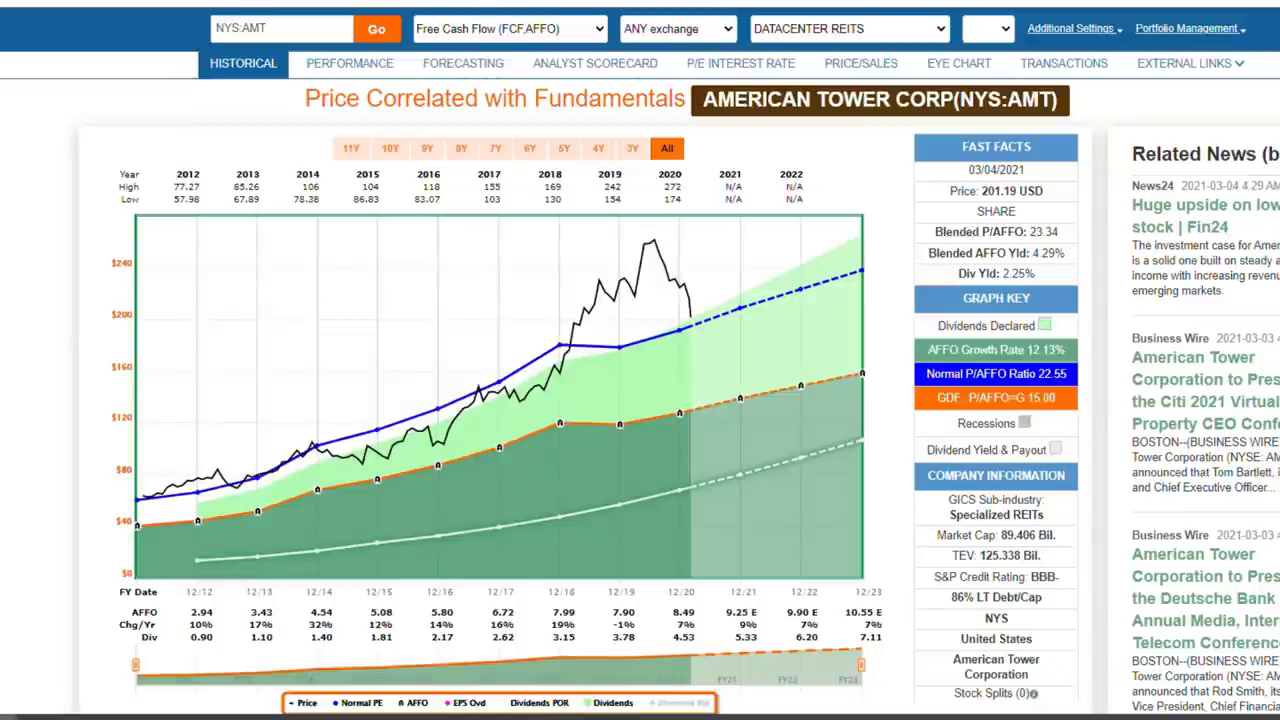
left_click(452, 68)
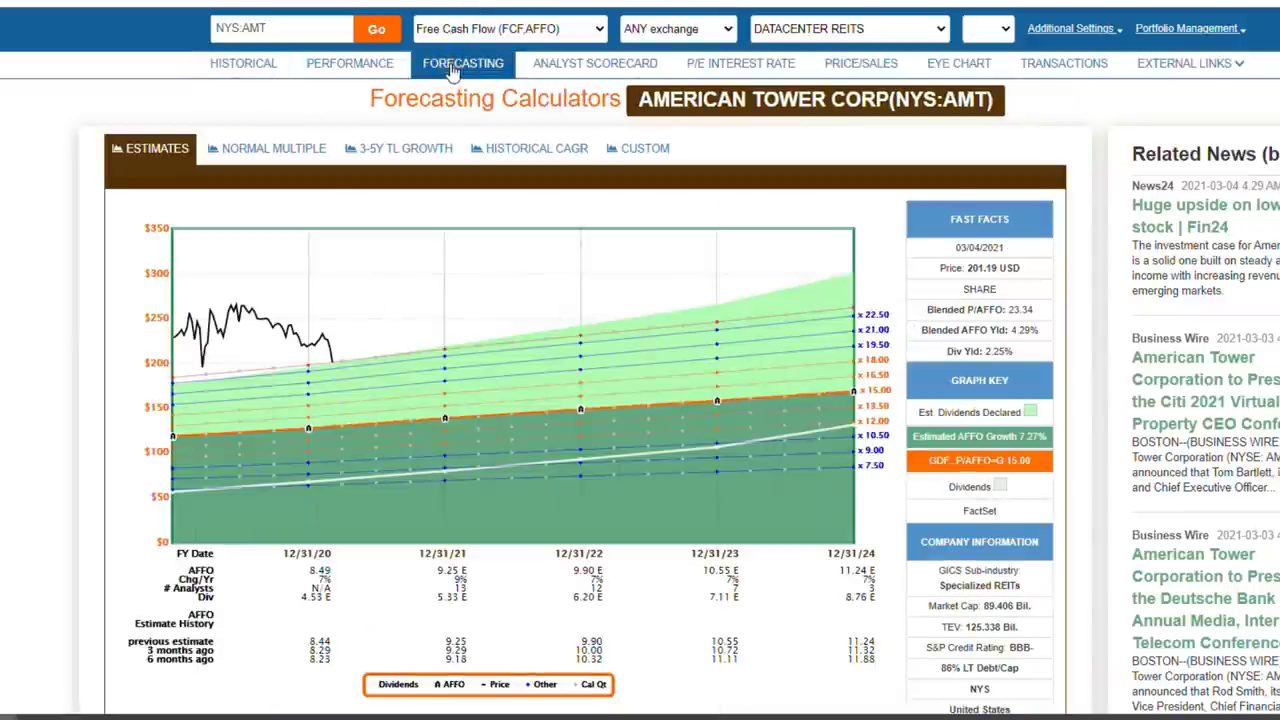
left_click(243, 63)
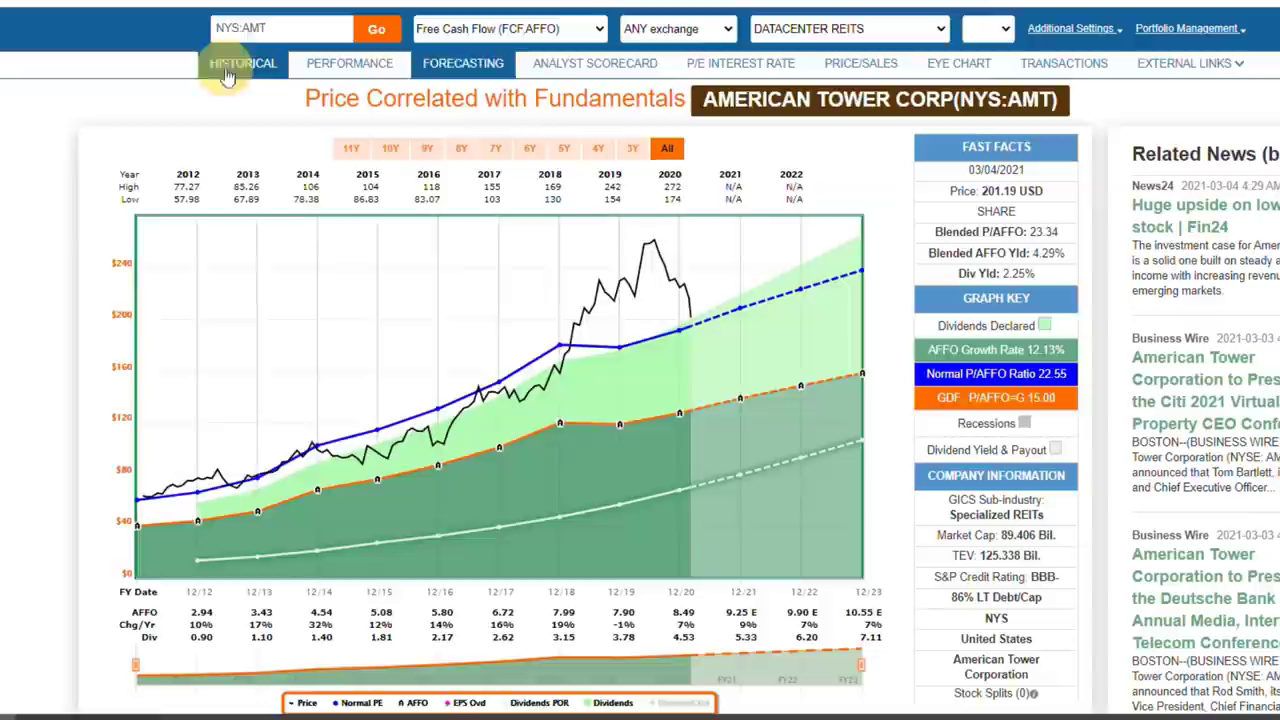
left_click(458, 62)
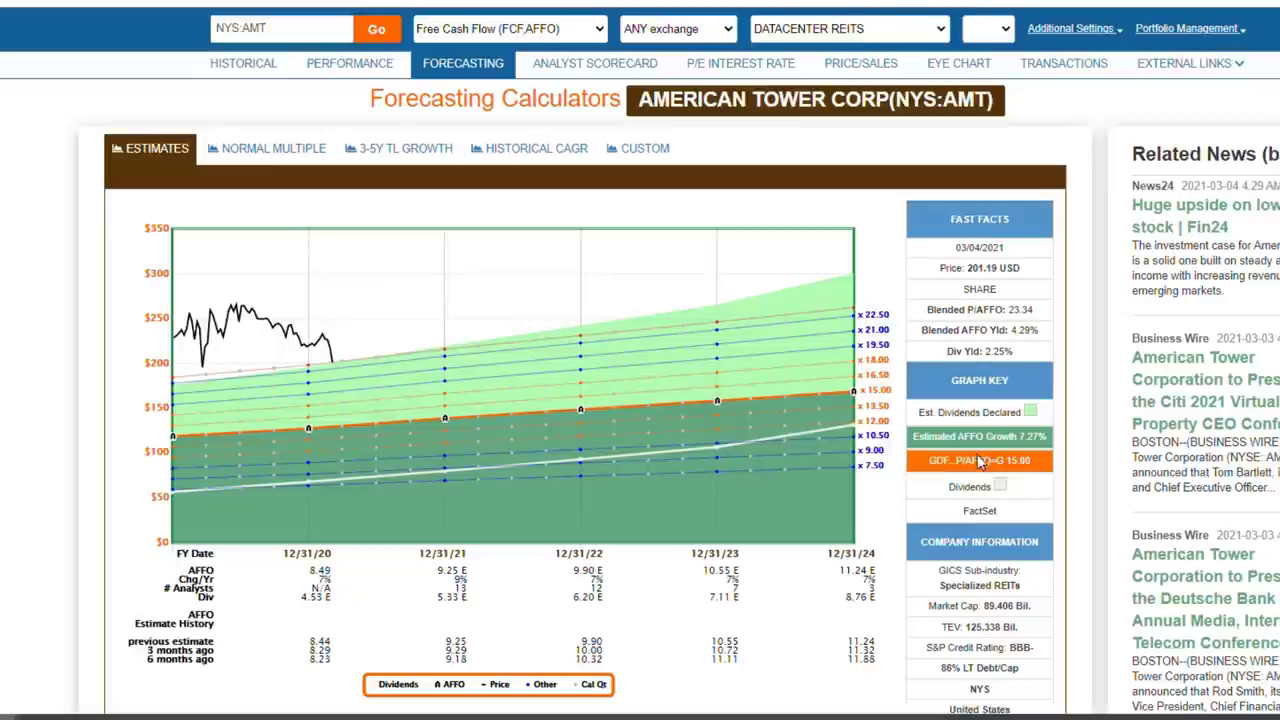
Step: Base the graphs on Operating Cash Flow (OCF,FFO) again, and compare the historical graph with the FFO forecast estimates
key("Up")
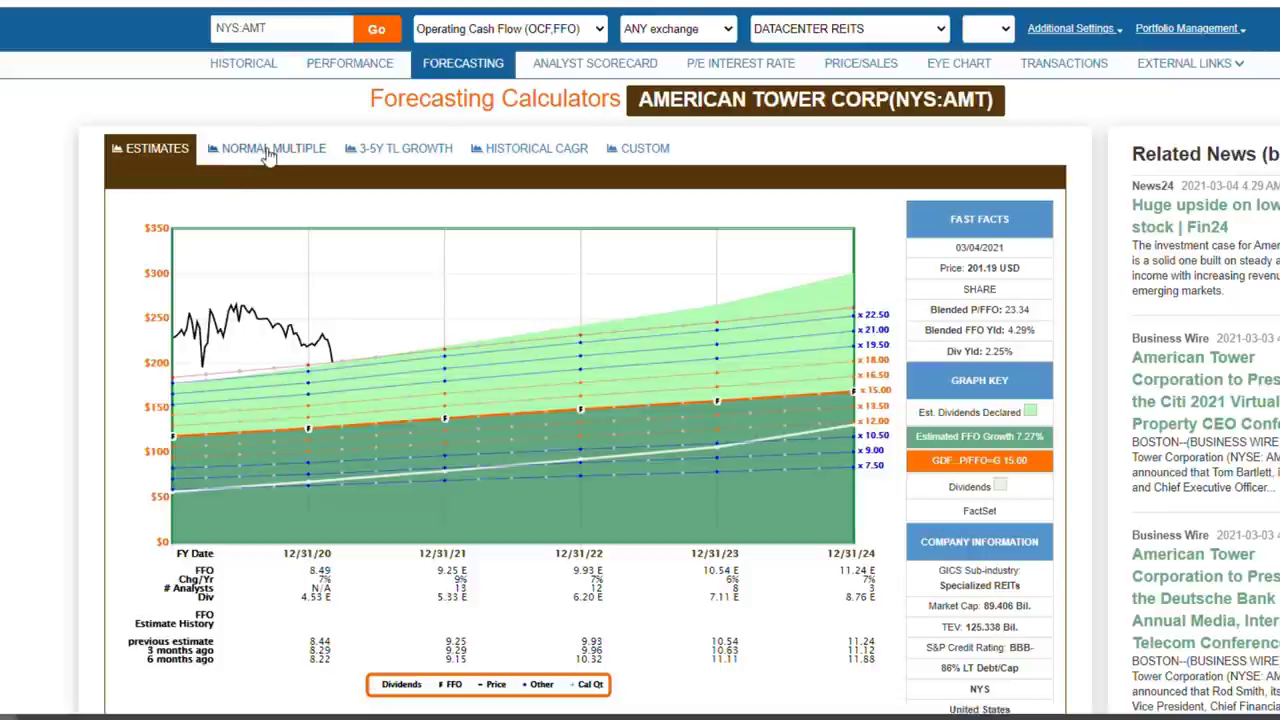
left_click(241, 63)
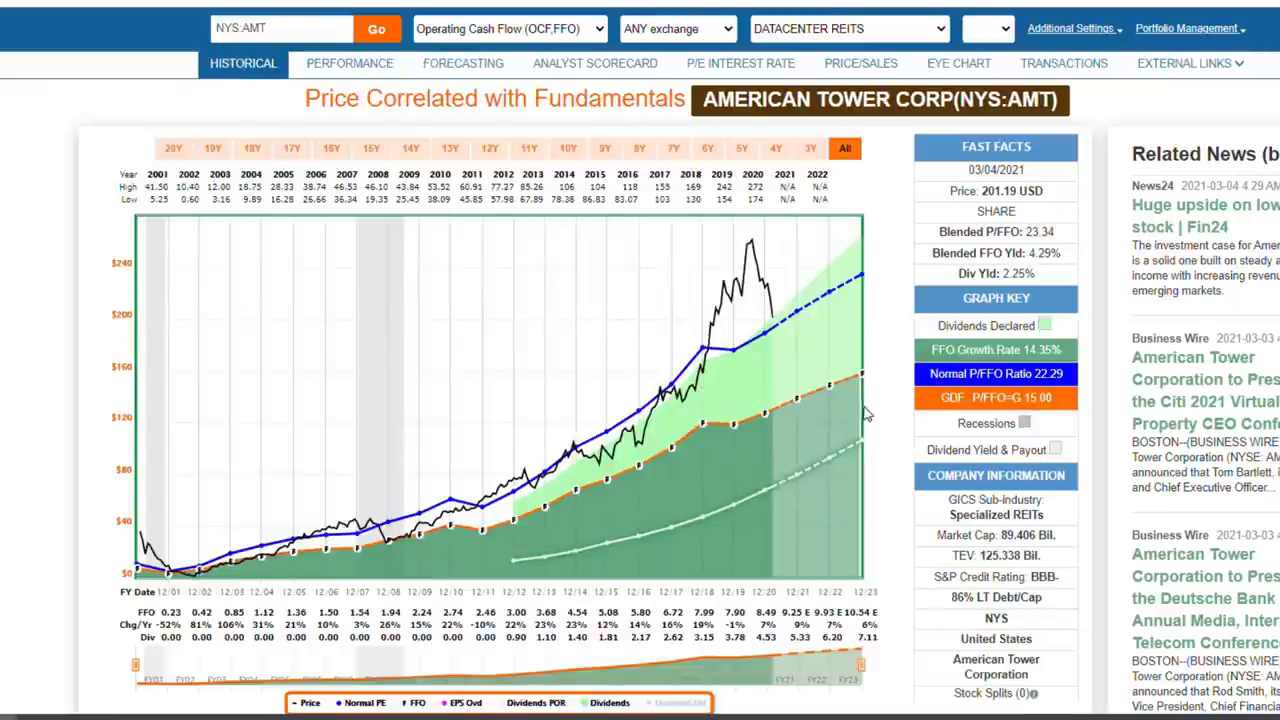
left_click(458, 68)
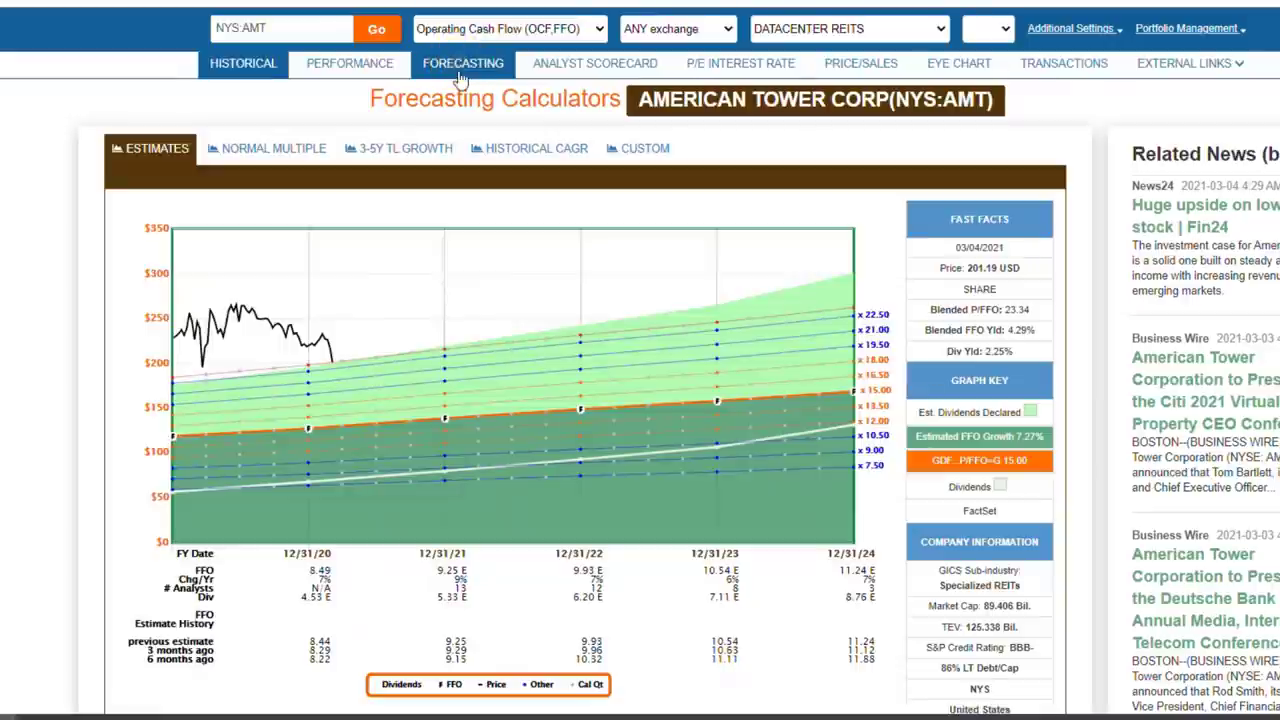
Step: Show the normal multiple forecast for FFO using the precalculated 8FY Normal PE 22.25
left_click(272, 152)
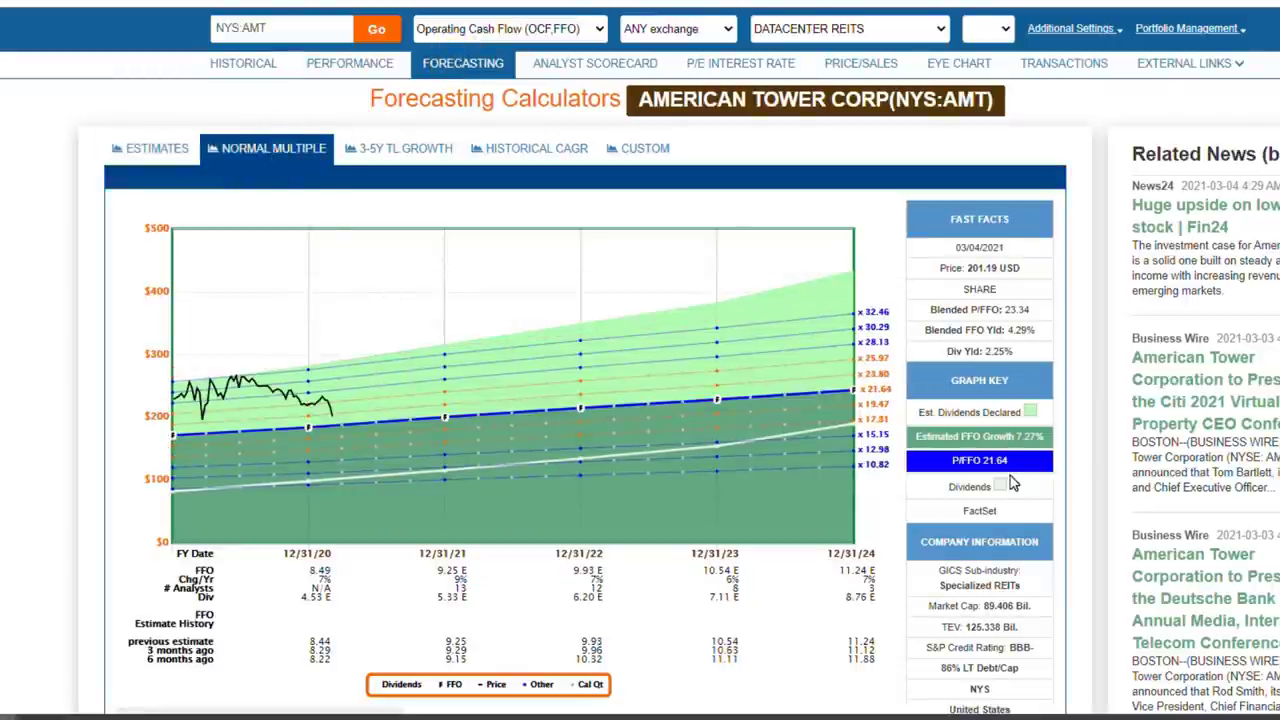
scroll(750, 545, "down", 1)
left_click(394, 637)
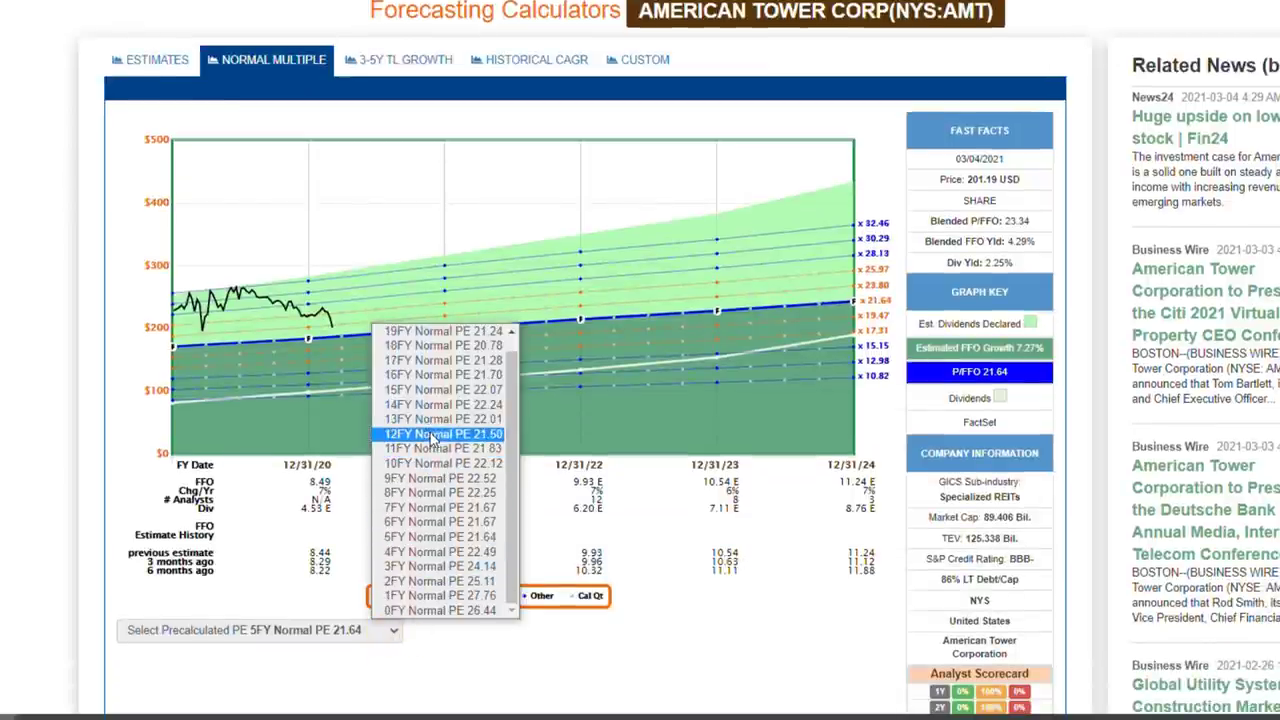
left_click(437, 495)
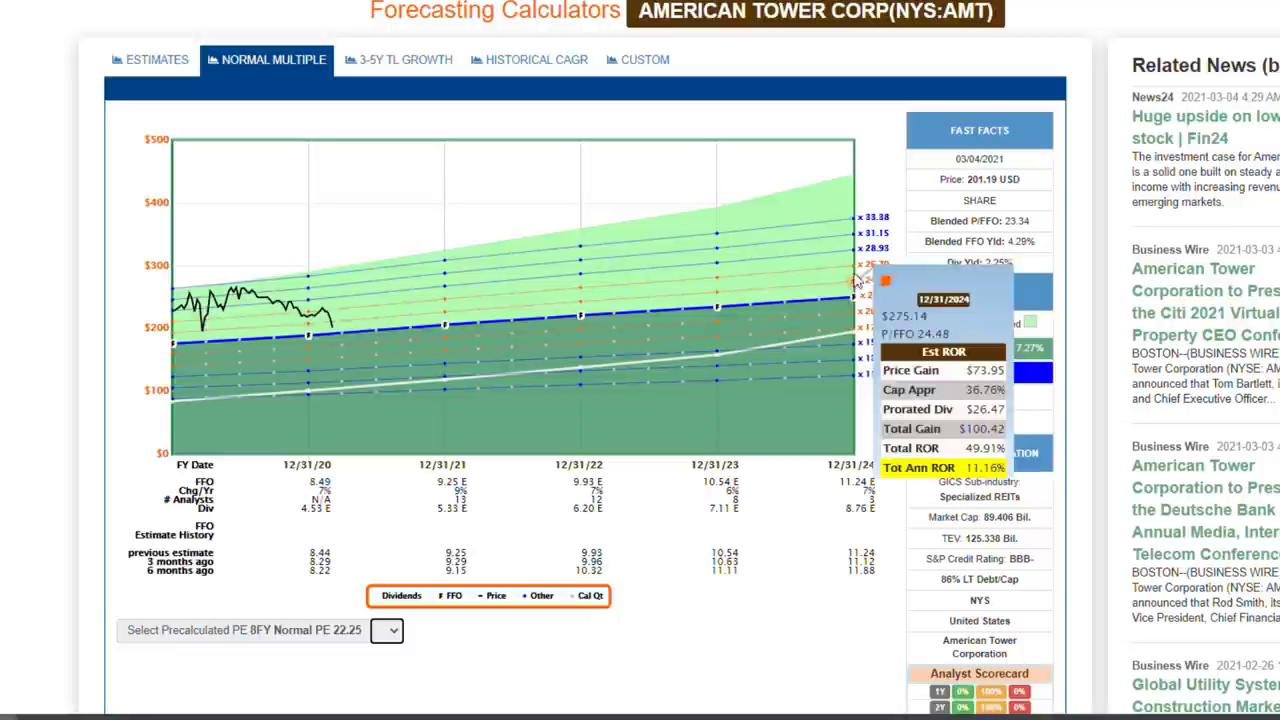
Step: Examine the estimated rates of return for 12/31/2024 at the 22.25 and 15.58 P/FFO multiples
mouse_move(857, 318)
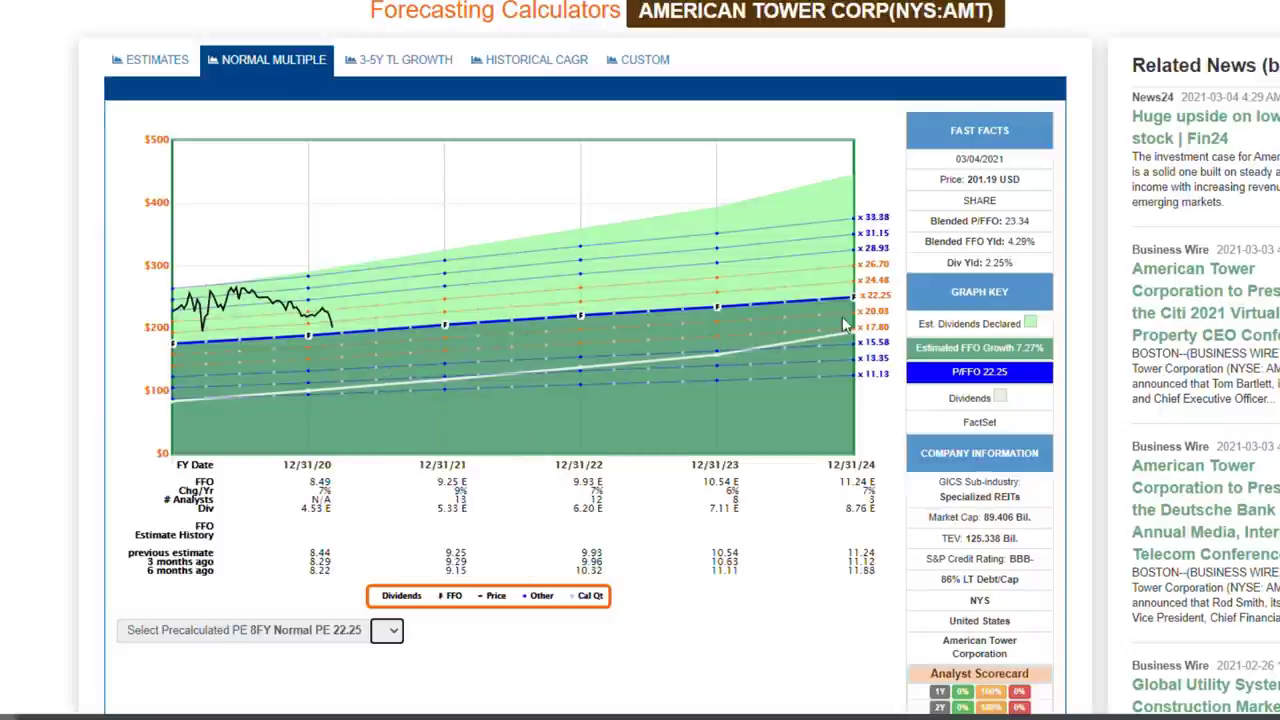
left_click_drag(919, 353, 576, 151)
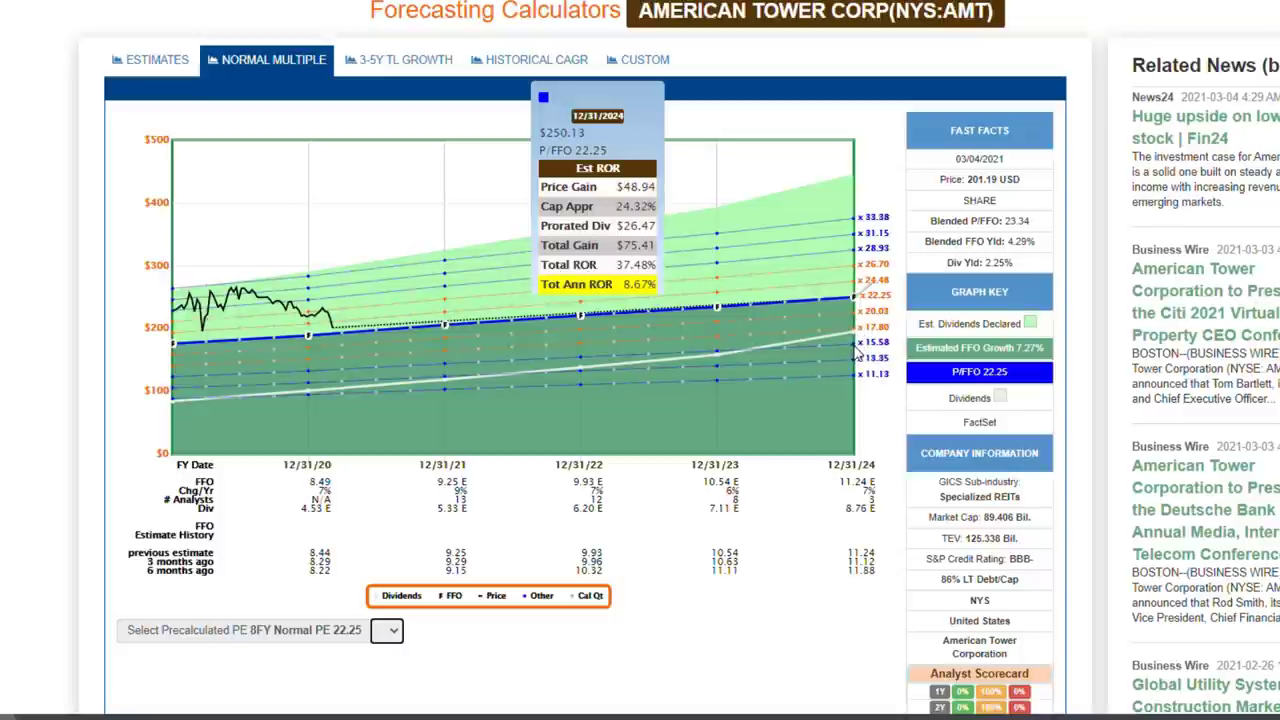
left_click_drag(886, 345, 614, 113)
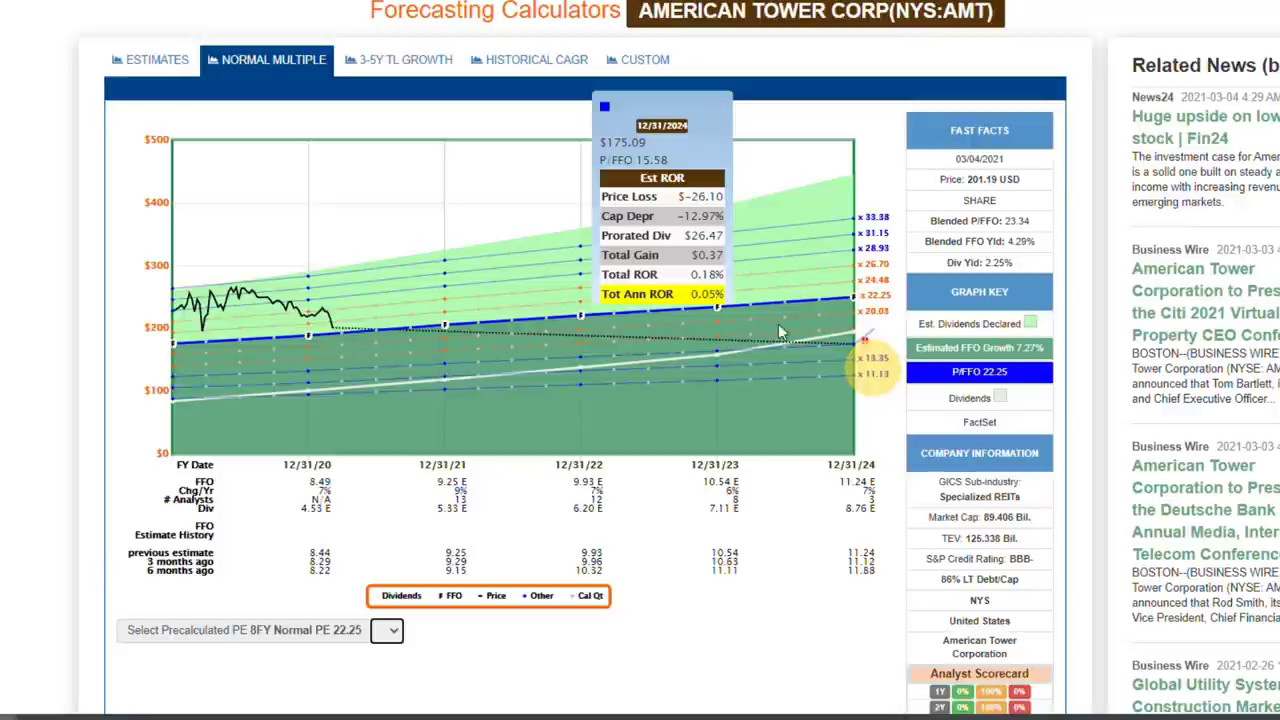
left_click(853, 303)
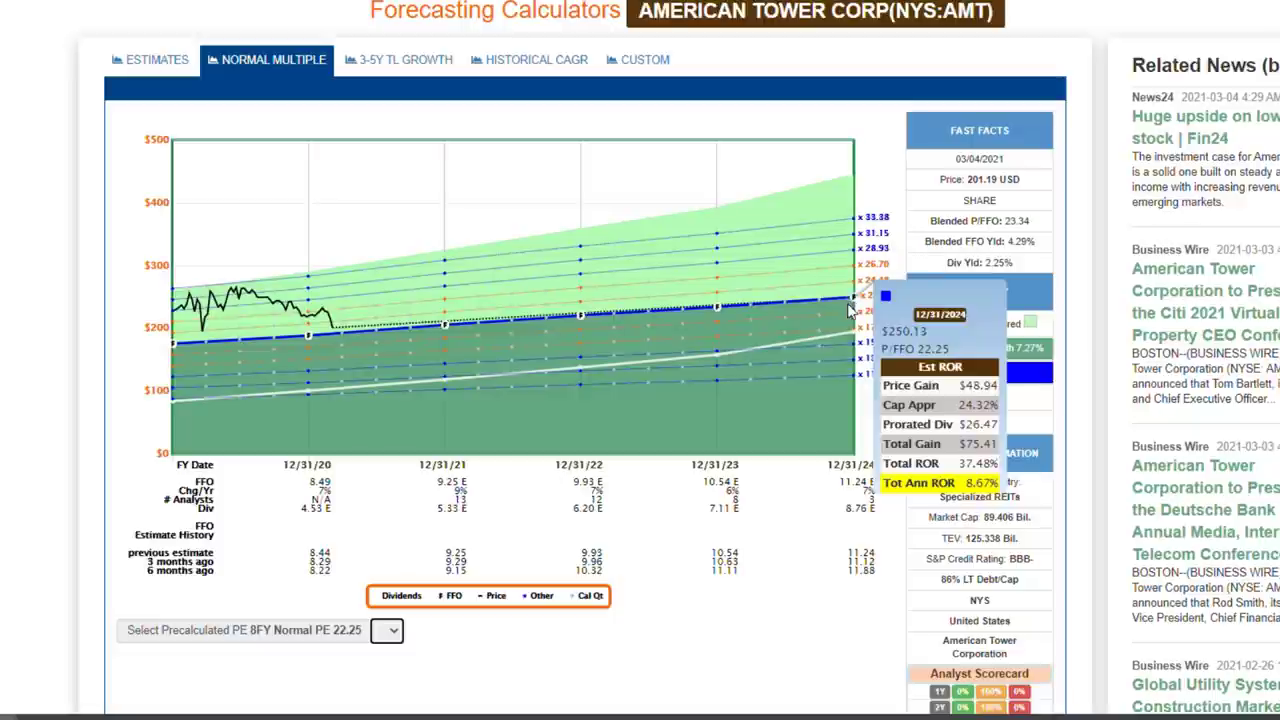
left_click_drag(924, 364, 648, 147)
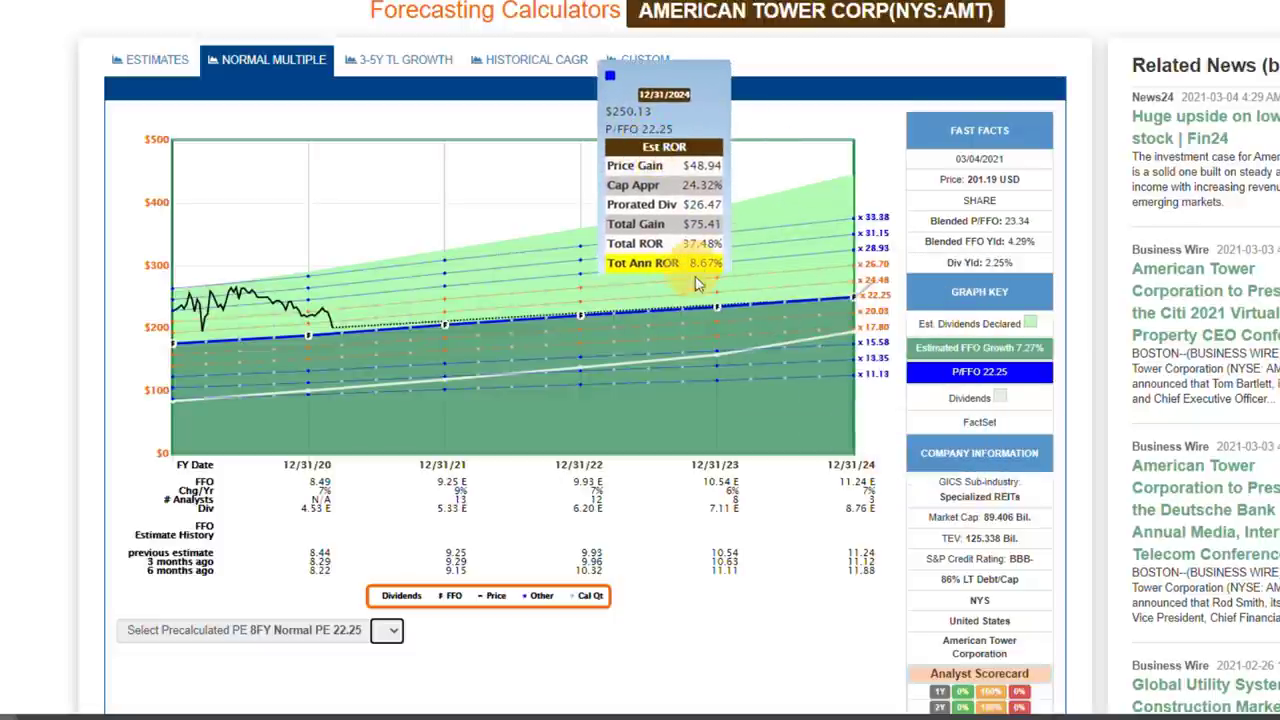
left_click(857, 314)
left_click_drag(872, 366, 612, 122)
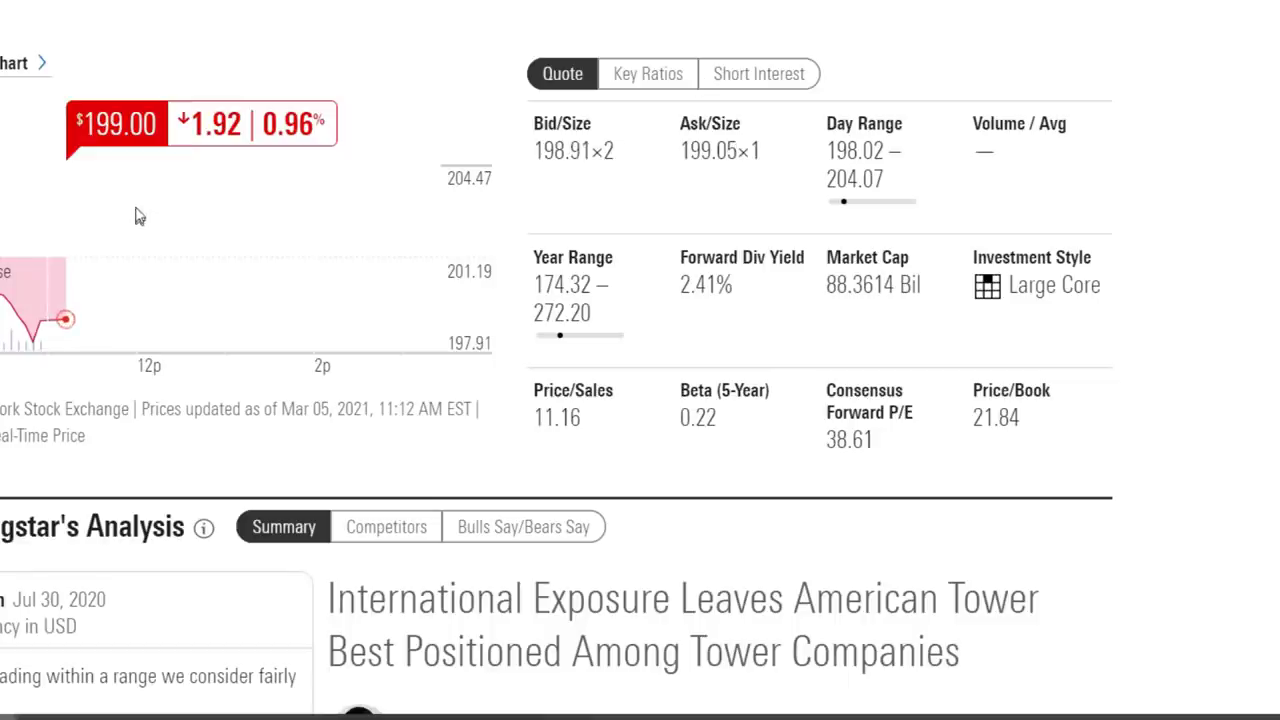
Step: In Morningstar's American Tower analysis, highlight the fair value estimate and implied multiples statement under Fair Value and Profit Drivers
scroll(170, 128, "down", 5)
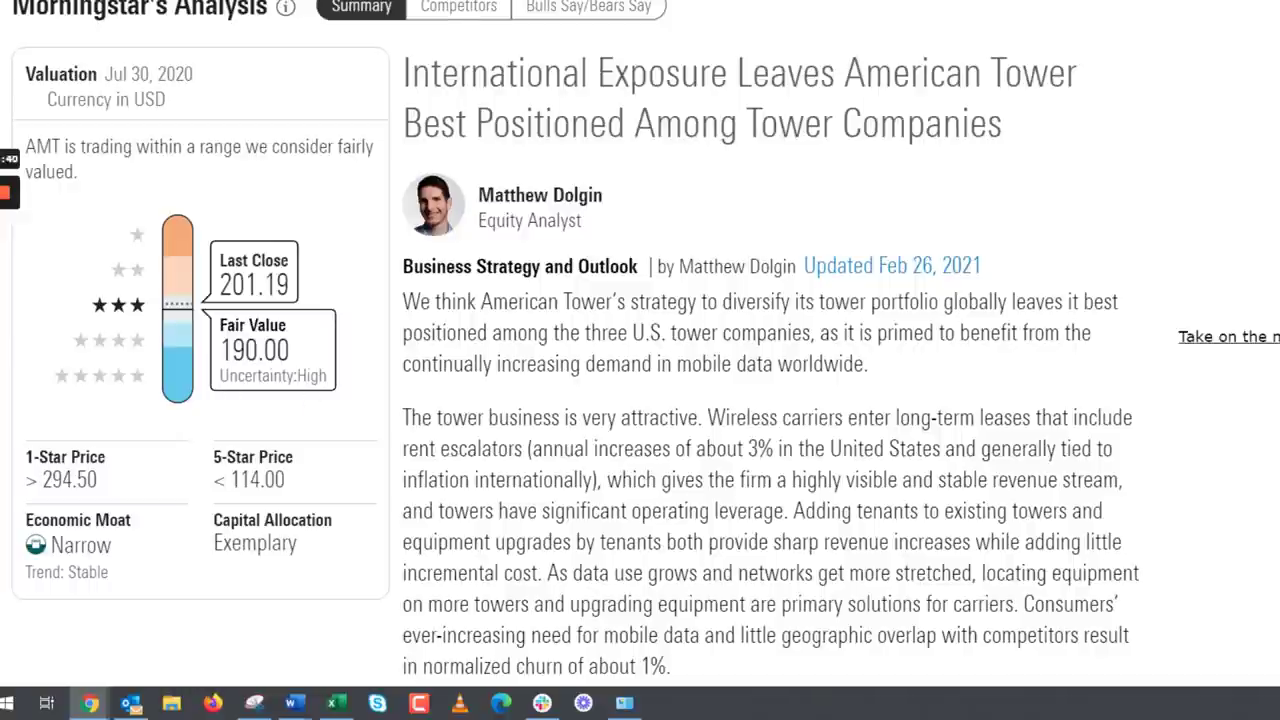
scroll(640, 344, "down", 15)
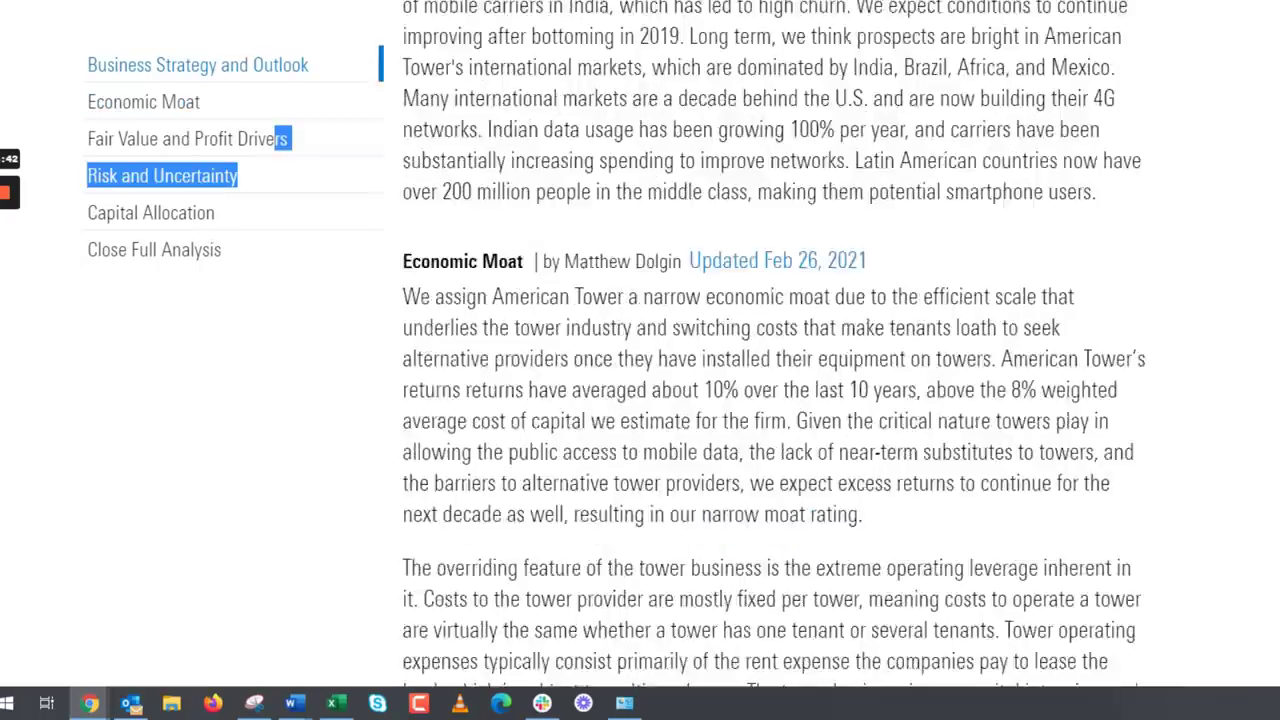
scroll(770, 344, "down", 15)
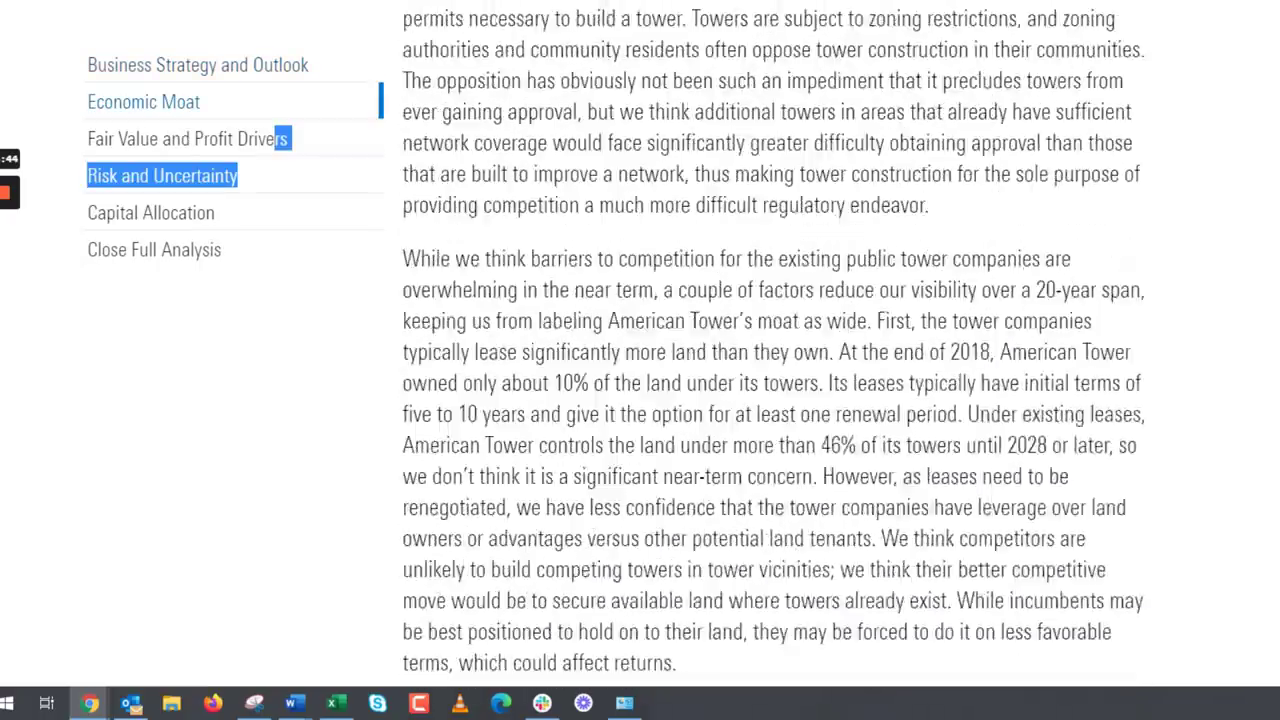
scroll(770, 344, "down", 4)
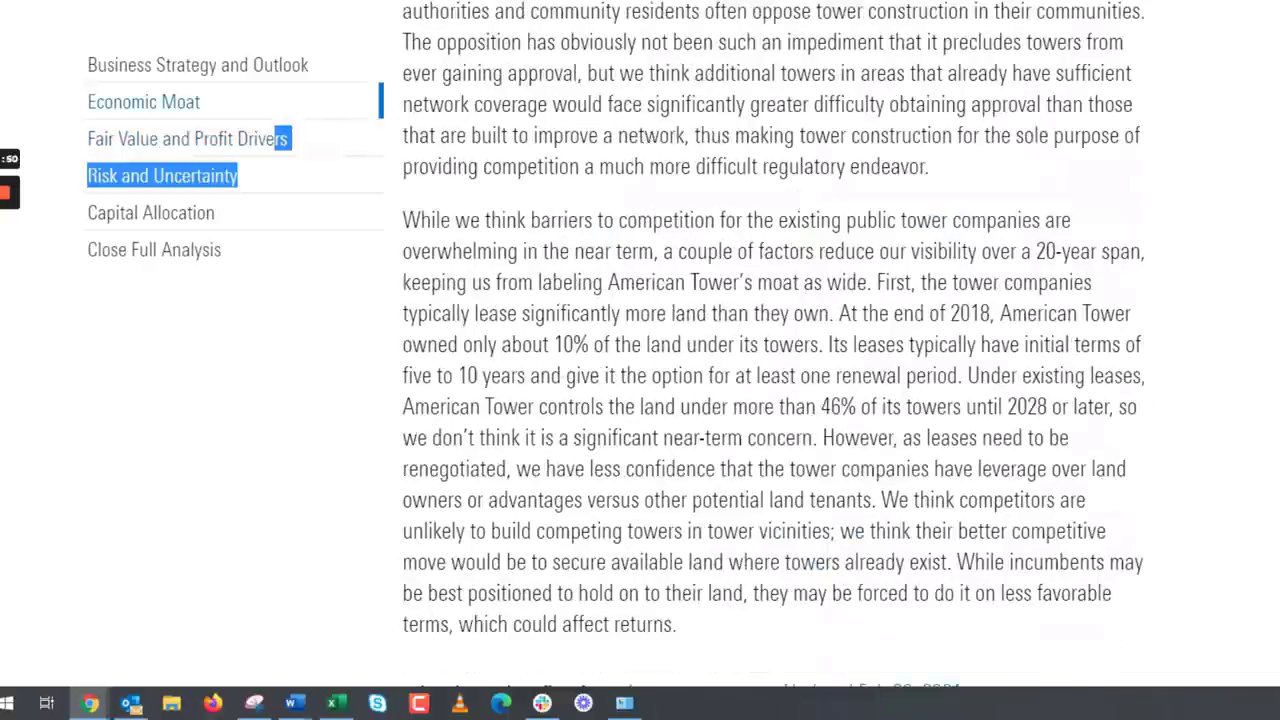
scroll(770, 344, "down", 4)
scroll(770, 344, "down", 3)
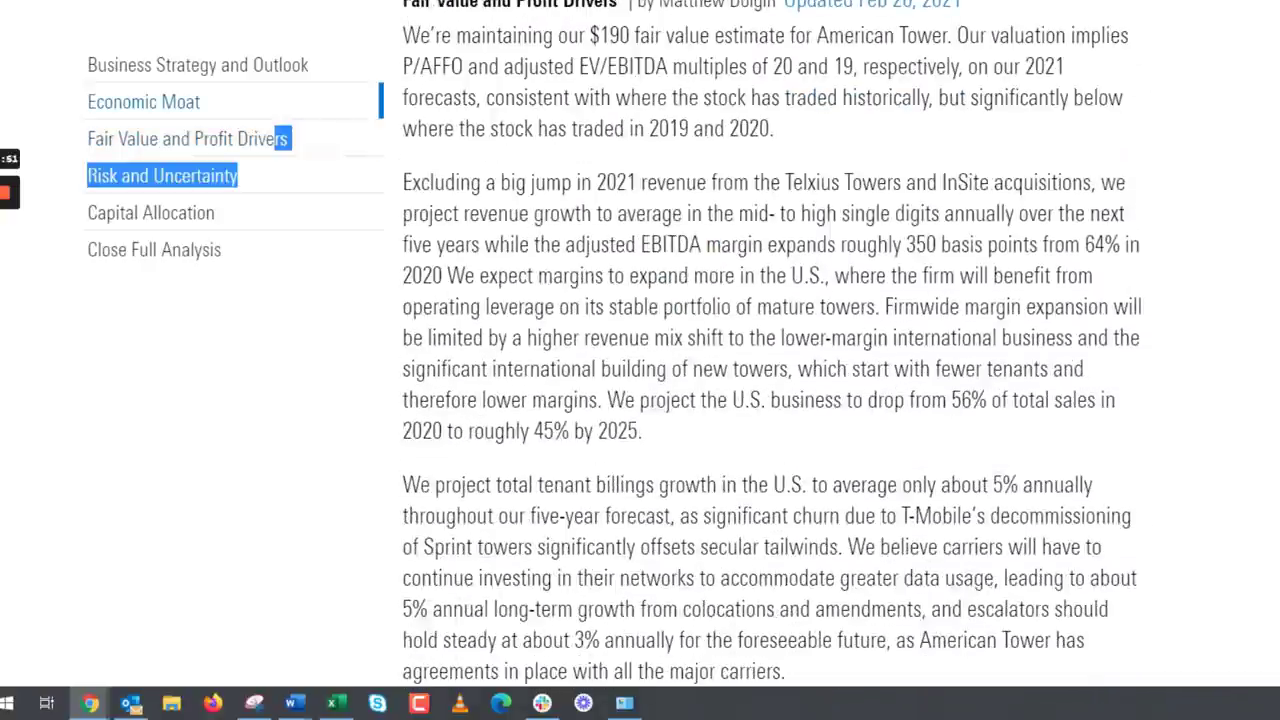
left_click_drag(402, 35, 1065, 66)
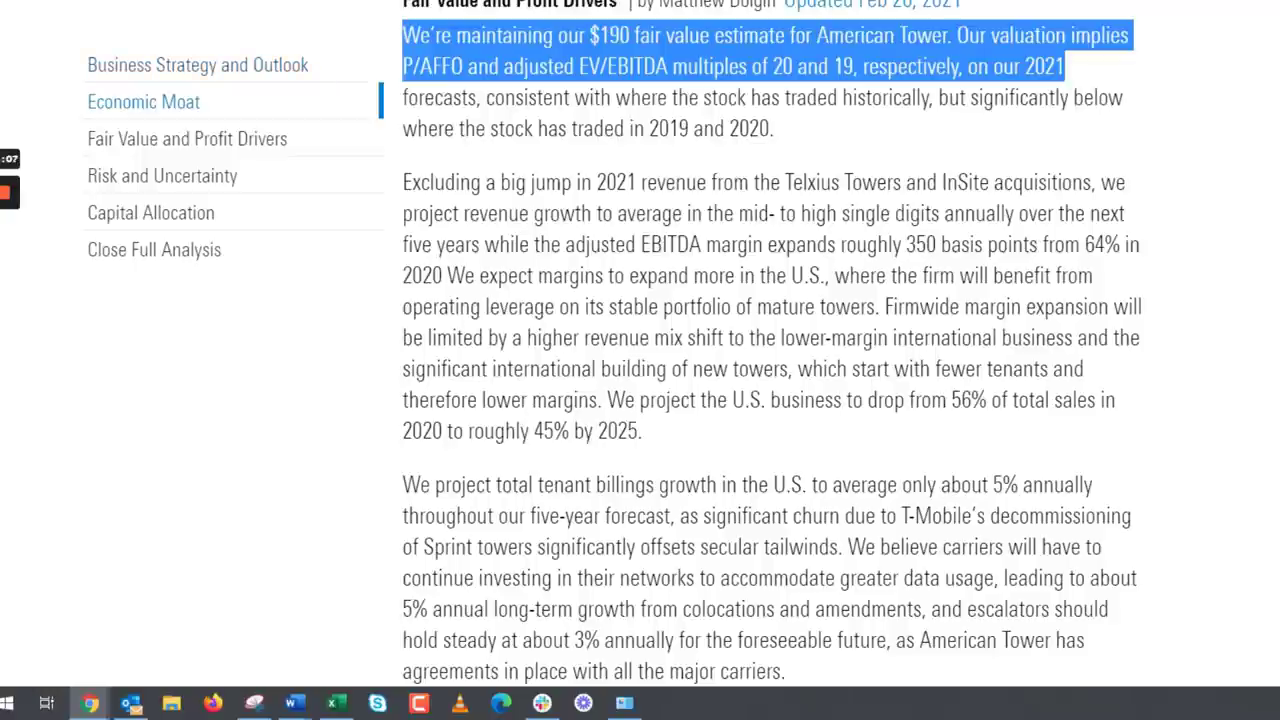
Step: Switch to the F.A.S.T. Graphs fundamentals ratios graph and examine the yearly EV/EBITDA values up to 12/2019
key("ctrl+Tab")
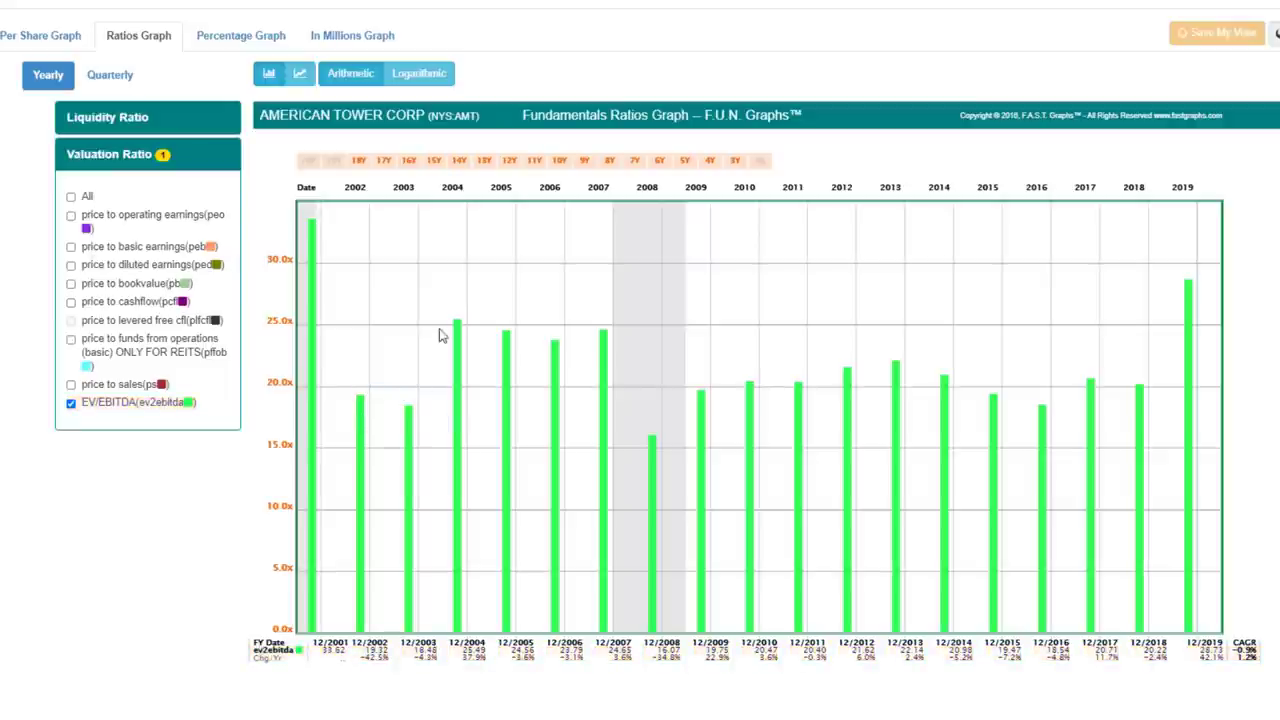
mouse_move(462, 334)
mouse_move(651, 447)
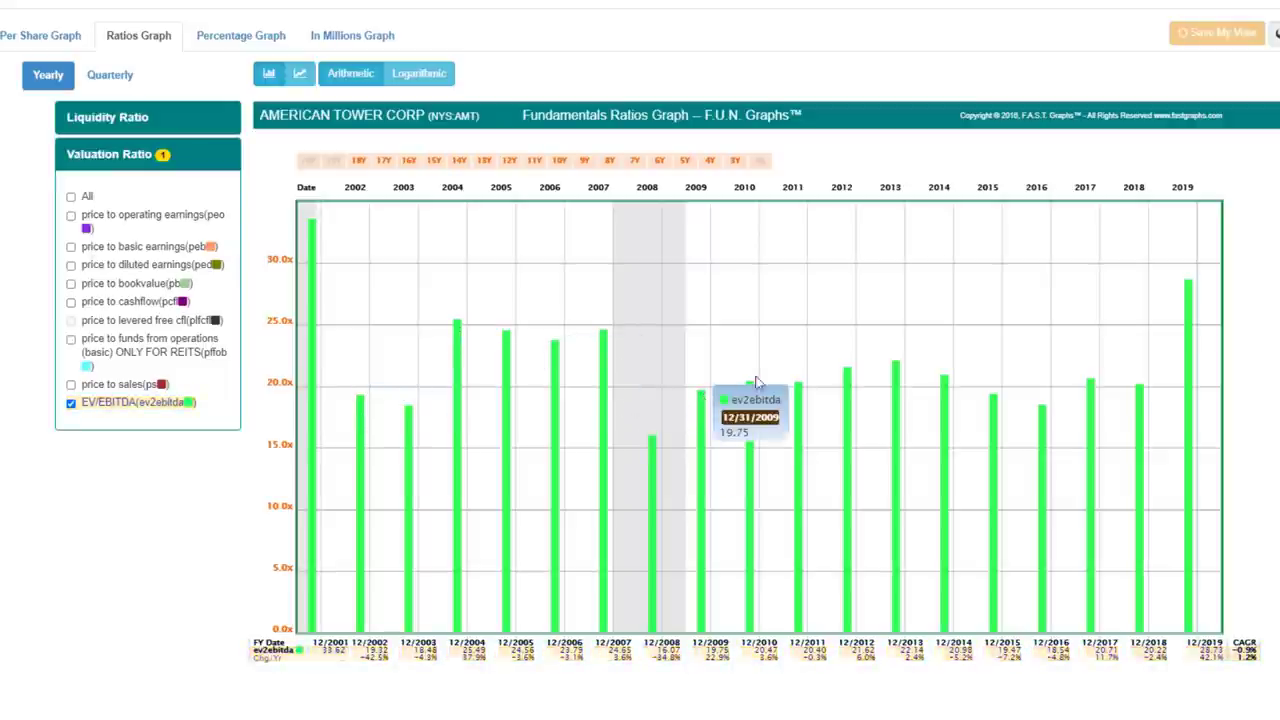
mouse_move(808, 394)
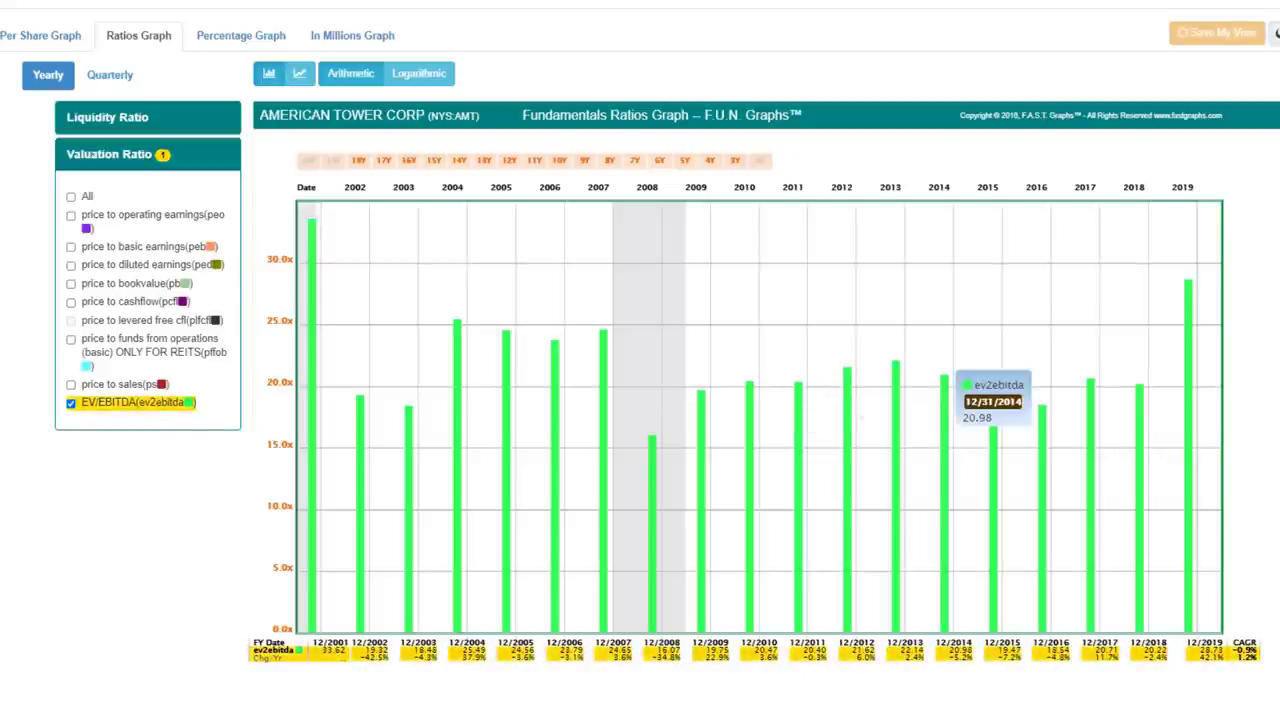
mouse_move(900, 421)
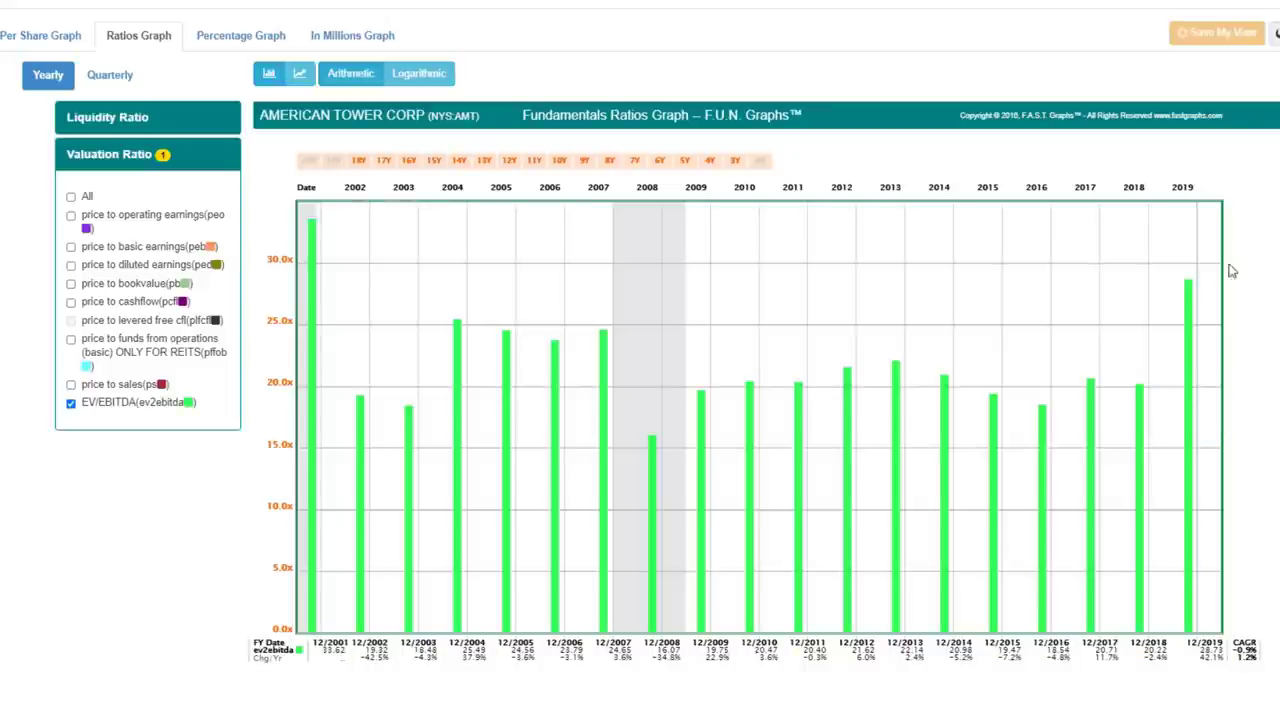
mouse_move(1189, 297)
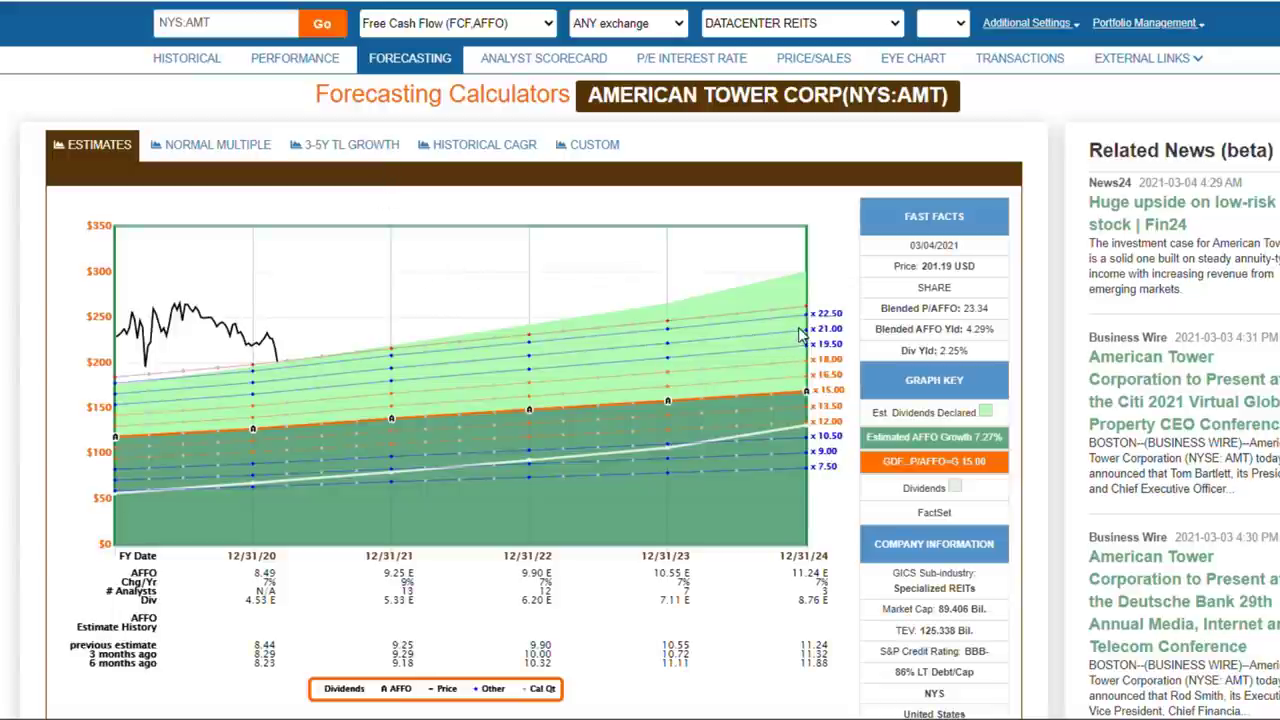
Step: Examine the AFFO-based forecasting calculator's estimated rates of return for 12/31/2024 and 12/31/2021 at different P/AFFO multiples
mouse_move(810, 347)
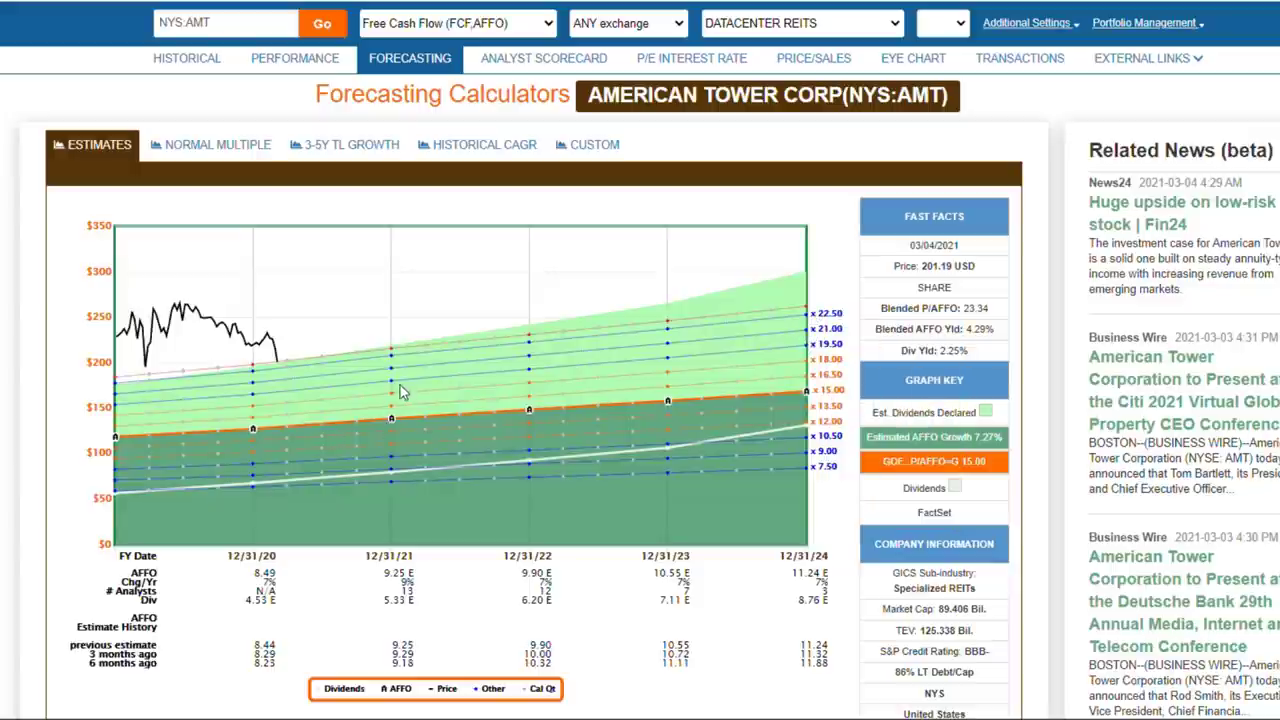
mouse_move(392, 421)
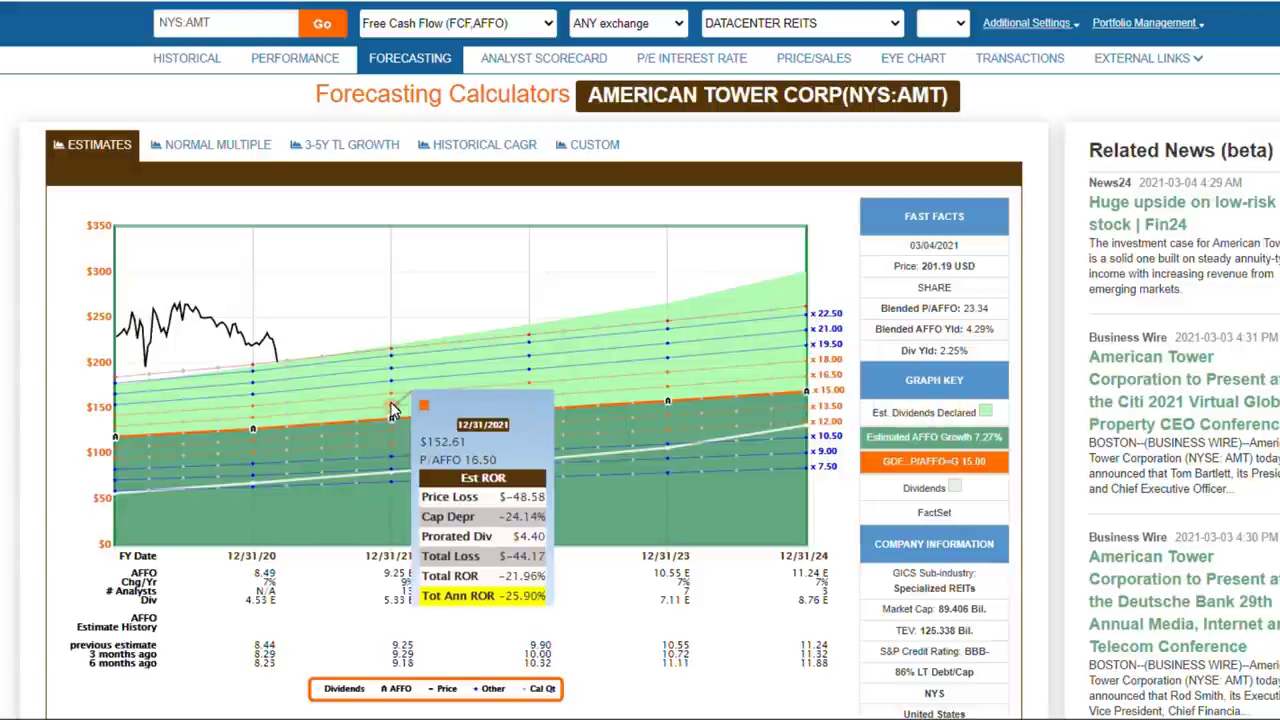
mouse_move(391, 380)
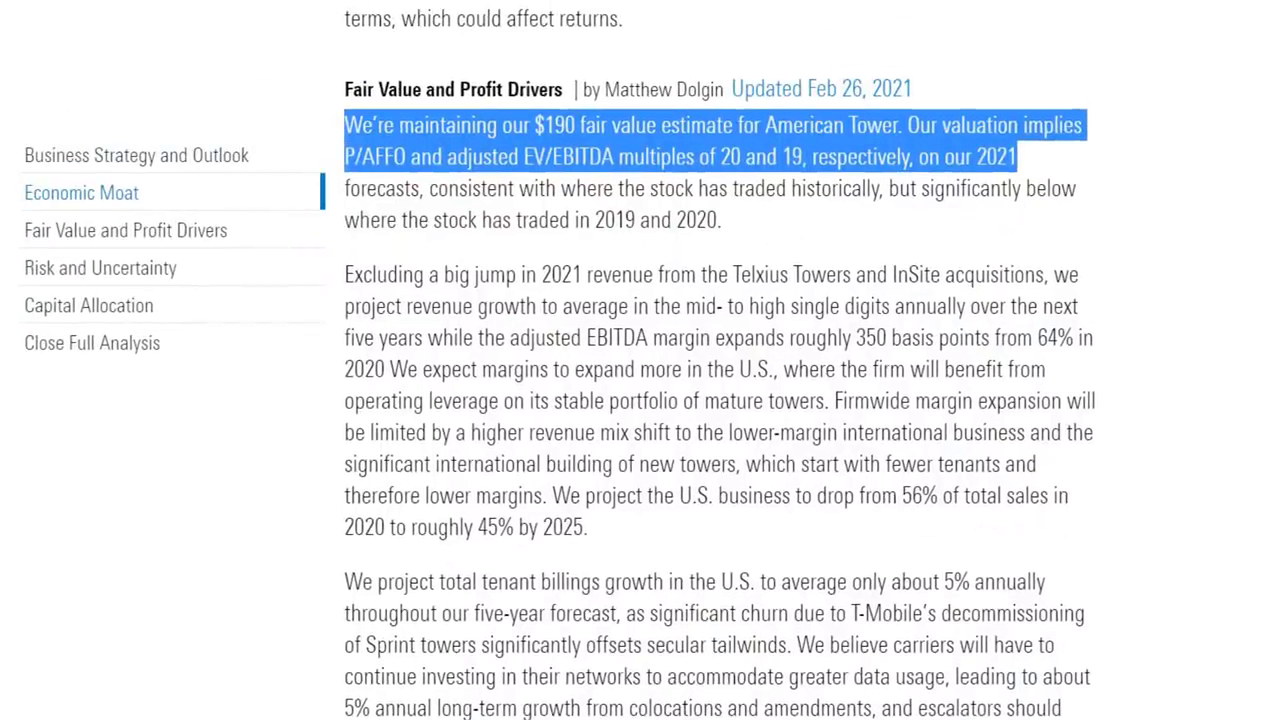
Step: Return to the start of Morningstar's American Tower analysis and examine the valuation summary with its fair value and star rating
scroll(640, 360, "up", 20)
scroll(640, 360, "down", 3)
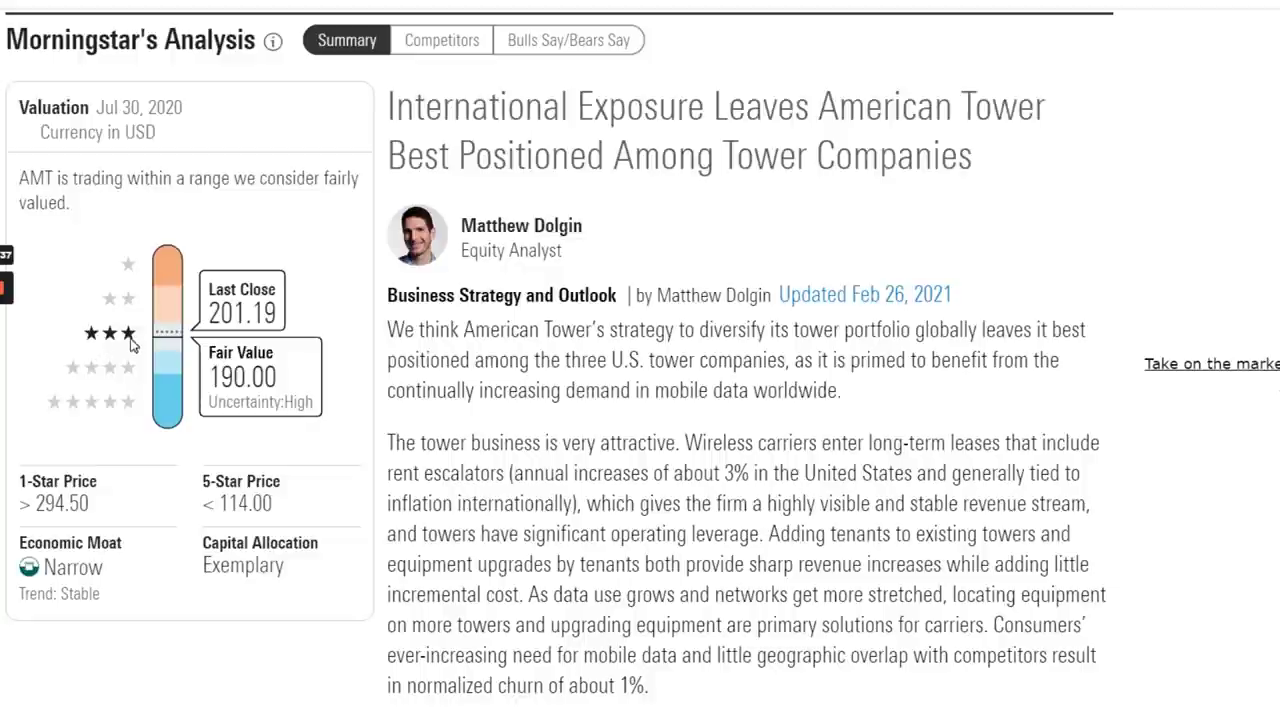
scroll(522, 316, "up", 1)
scroll(620, 280, "down", 1)
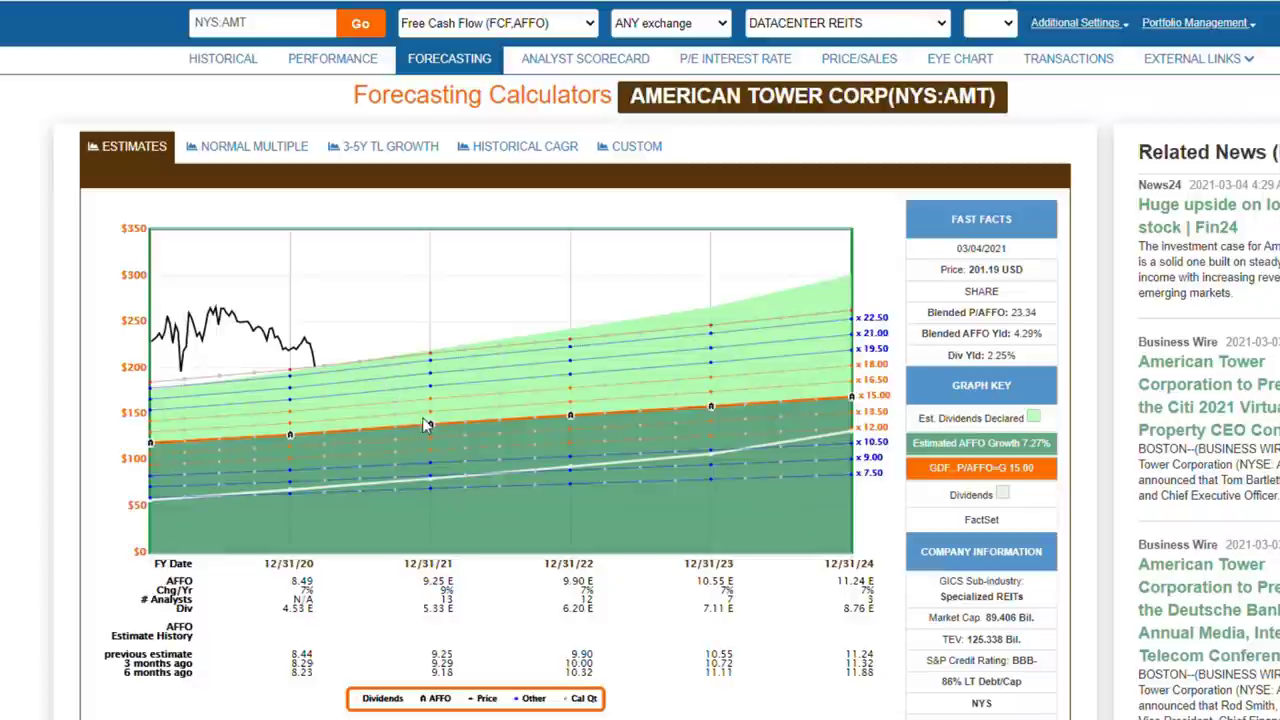
Step: Examine American Tower's price and P/AFFO points from 2019 to 3/4/2021 on the historical AFFO graph, and open its Morningstar quote
mouse_move(432, 425)
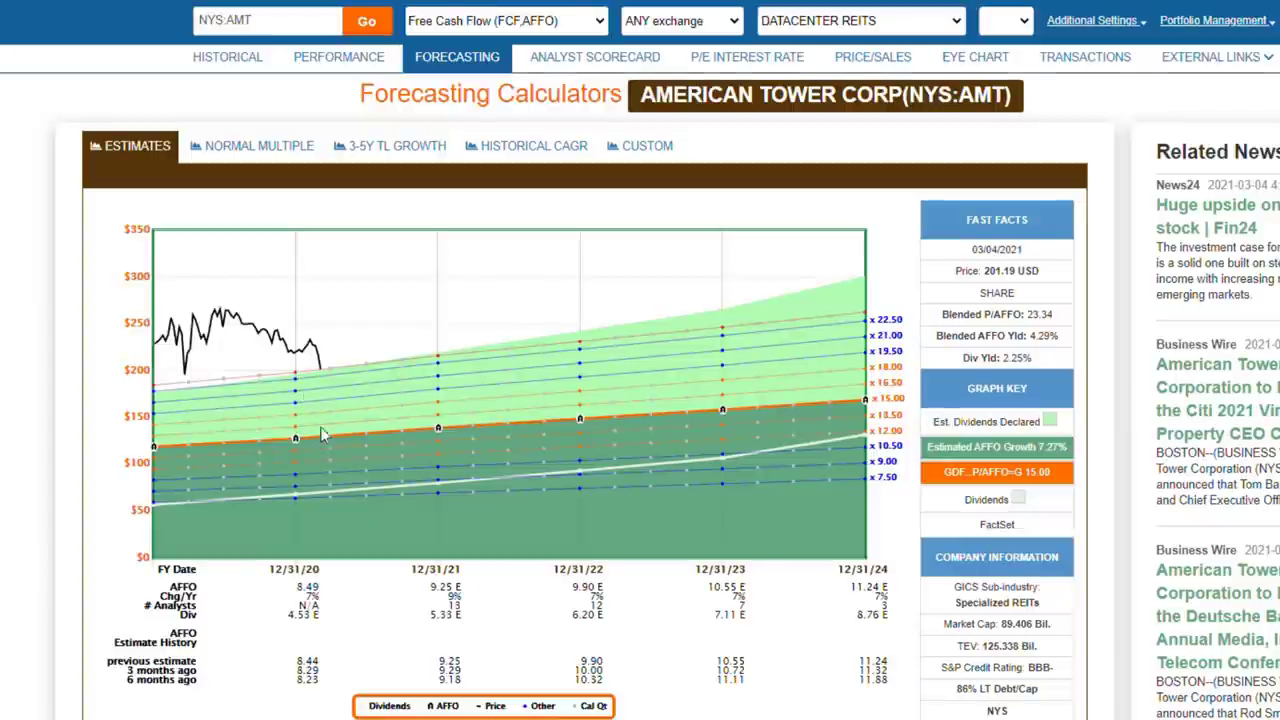
left_click(228, 66)
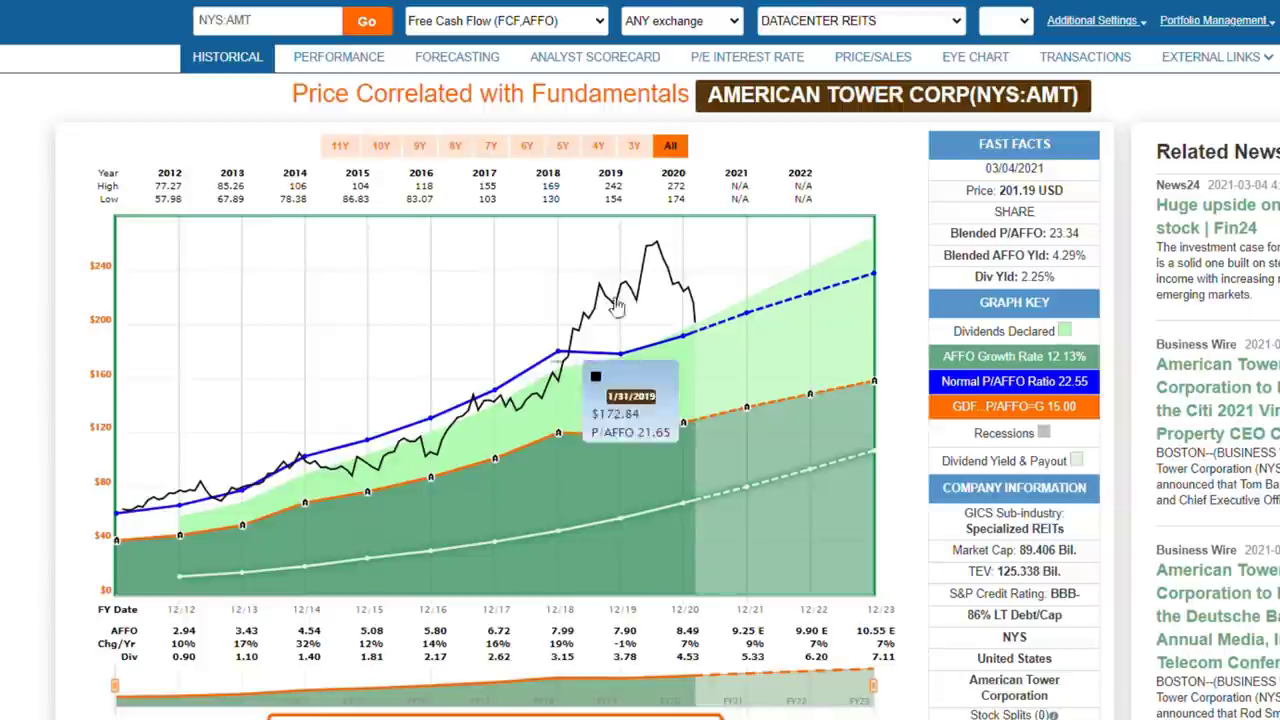
mouse_move(652, 245)
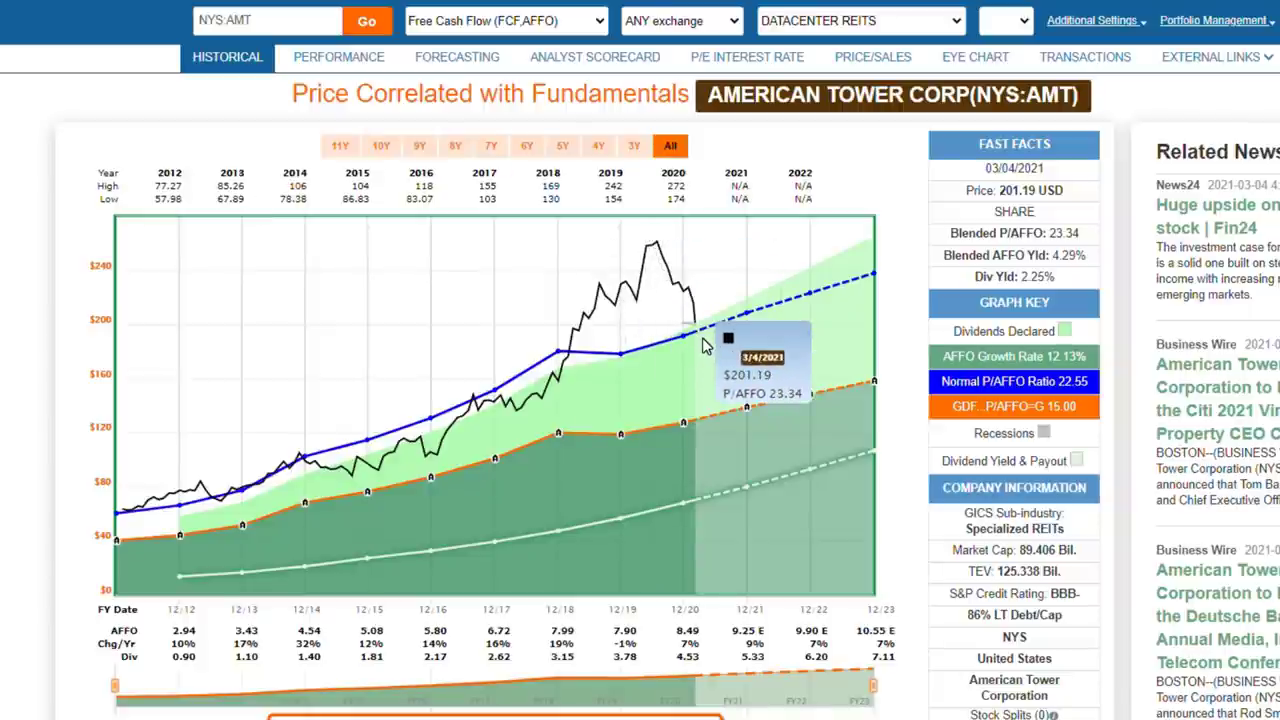
left_click(1216, 57)
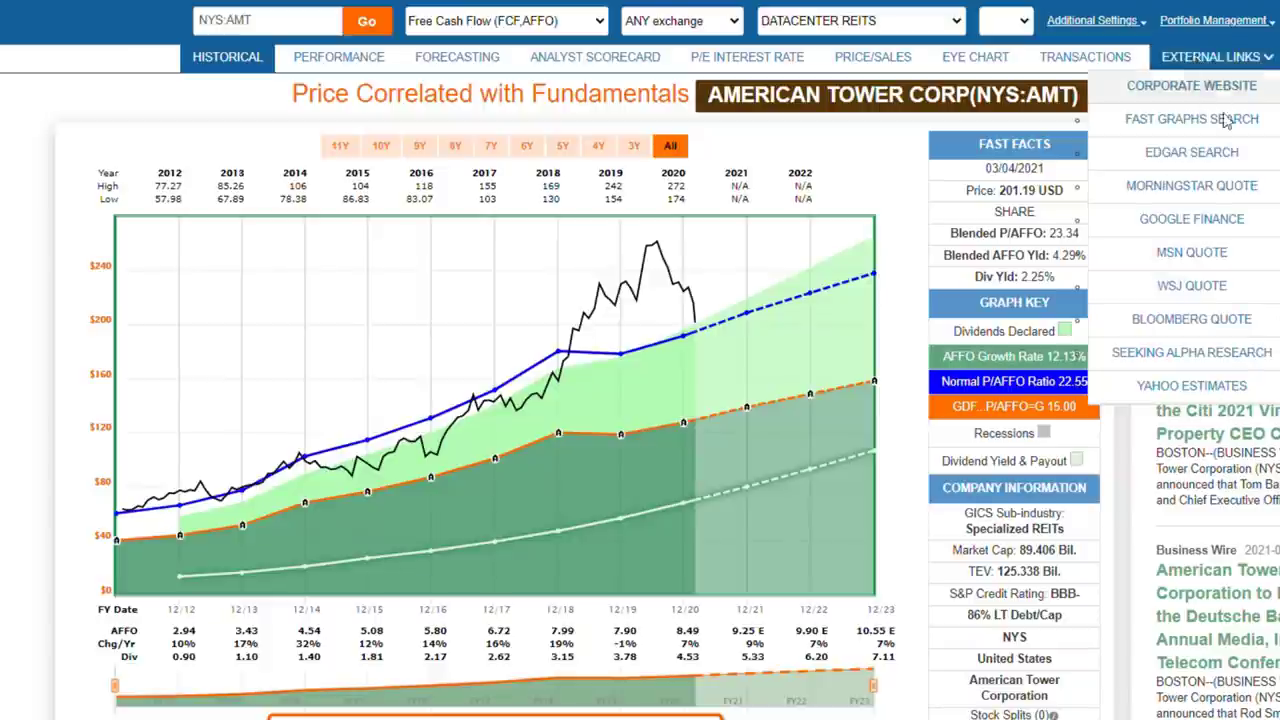
left_click(1191, 218)
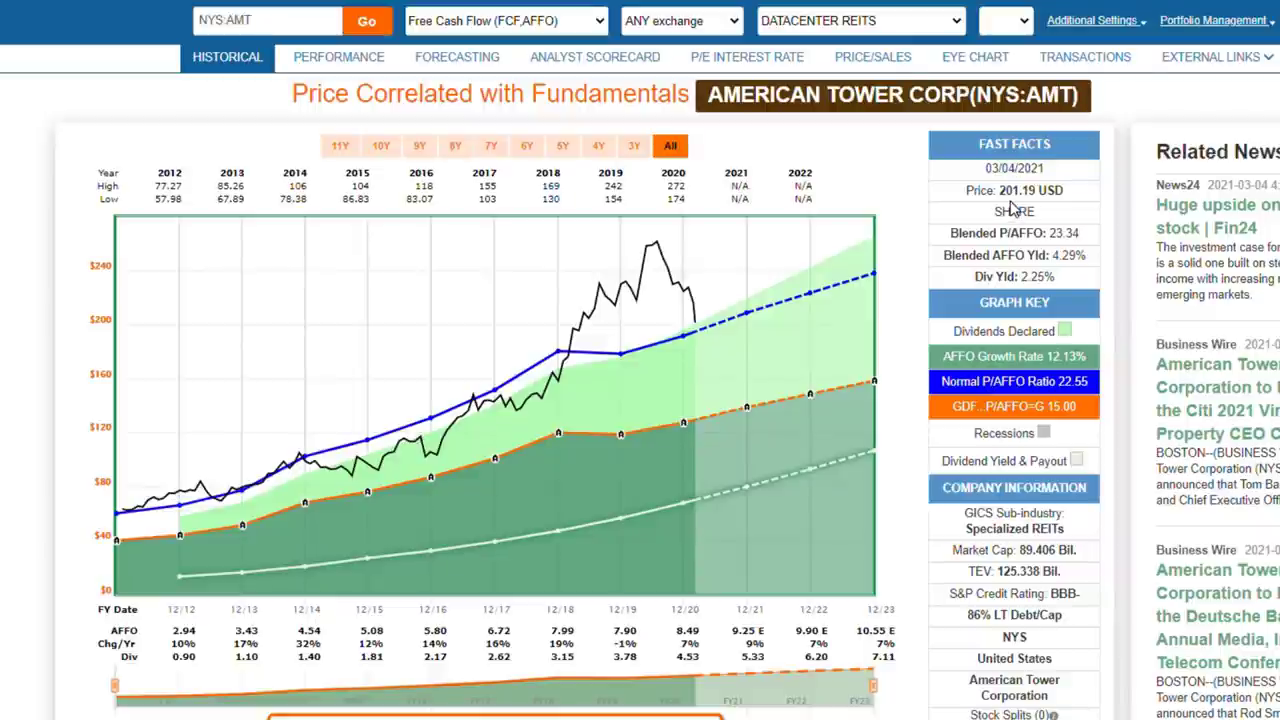
mouse_move(699, 338)
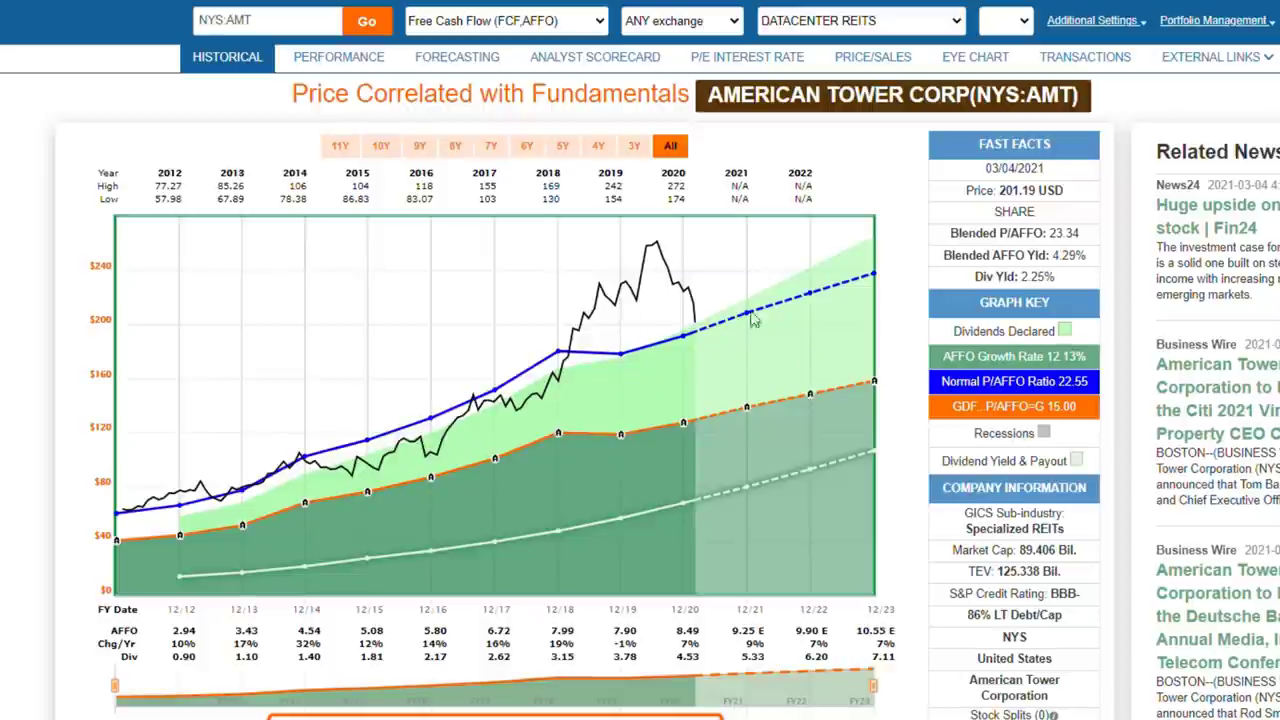
Step: Show the AFFO forecasting calculator based on the normal multiple and examine the 12/31/2024 estimate on the 21.64 P/AFFO line
left_click(440, 66)
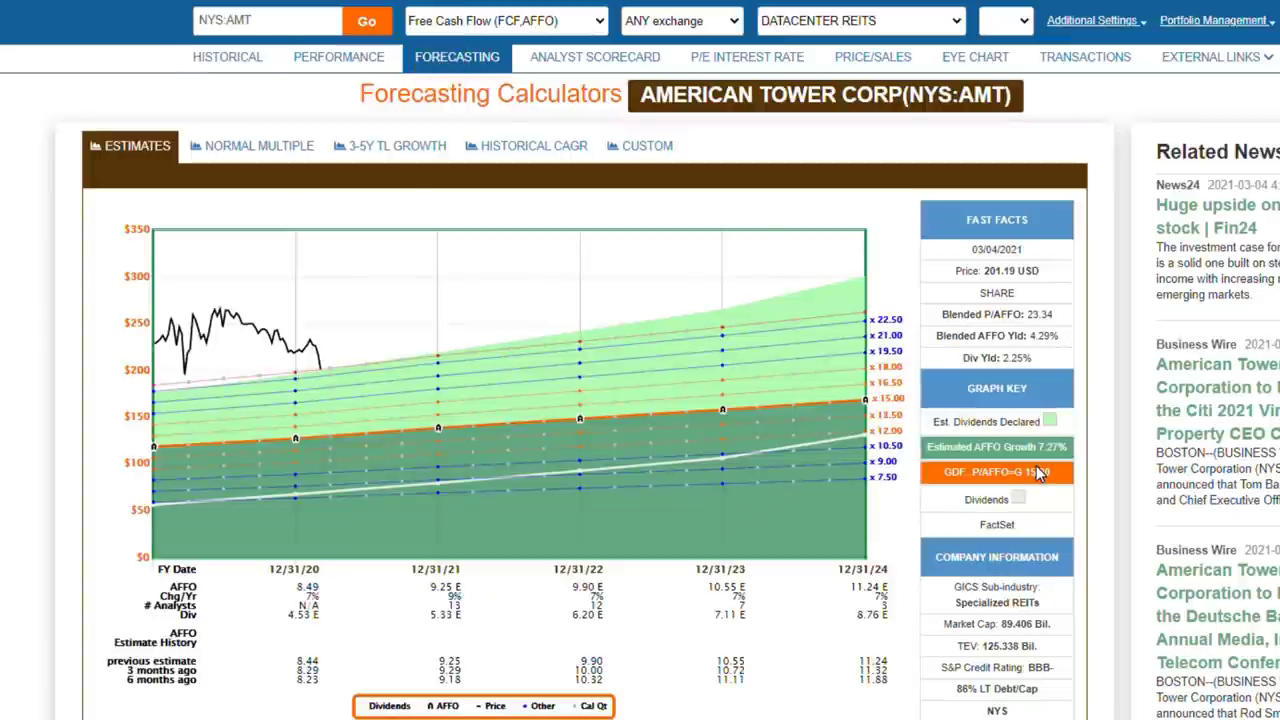
left_click(268, 160)
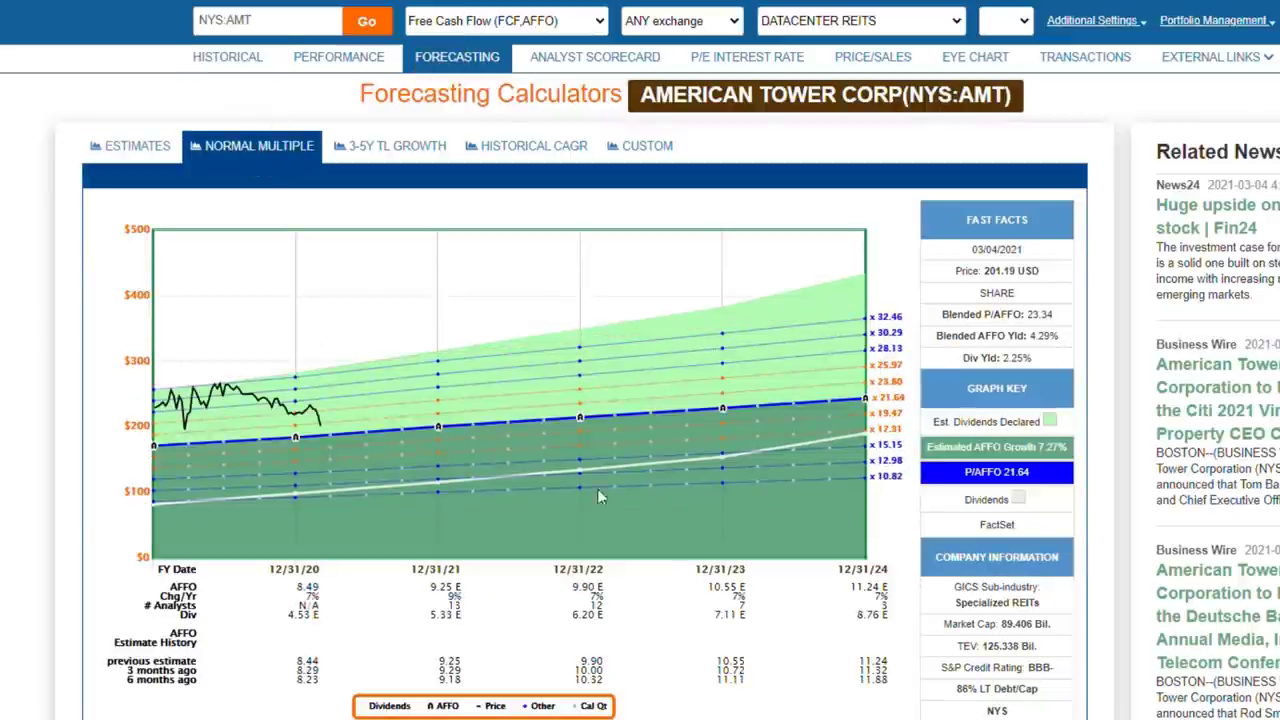
mouse_move(870, 403)
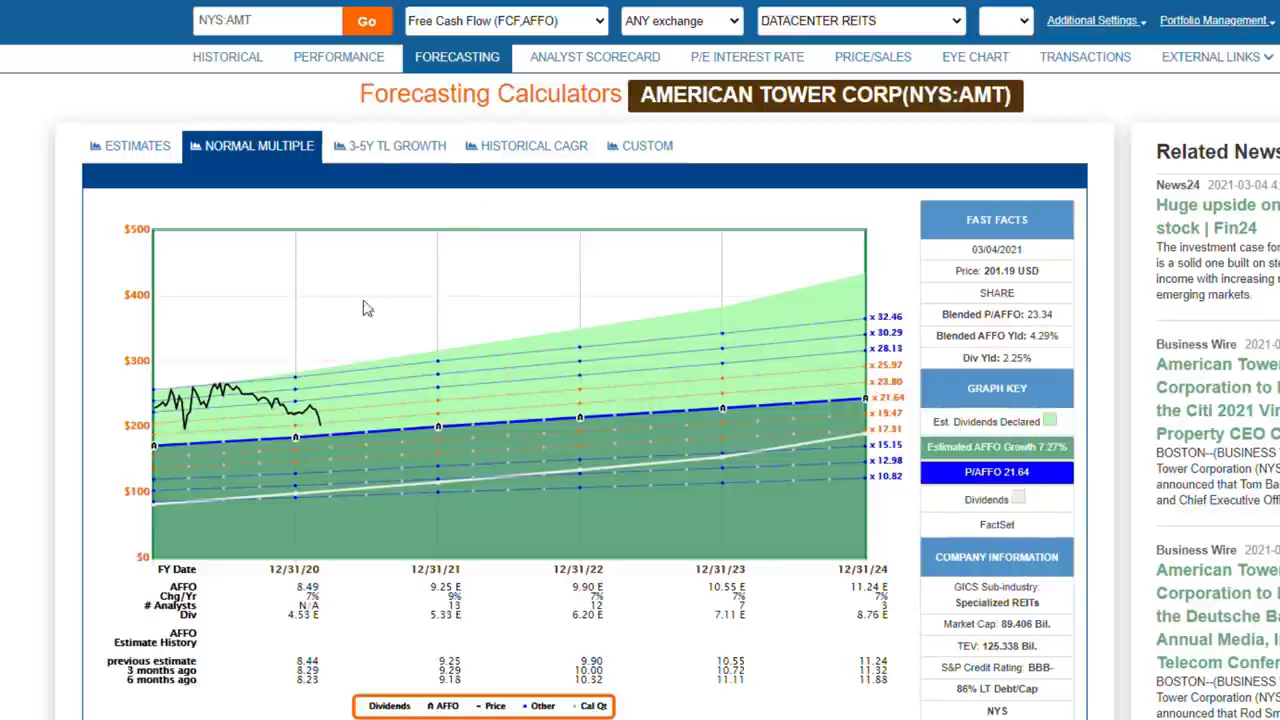
Step: Return to American Tower's historical graph based on FFO and examine the normal P/FFO ratio and the 2018 price points
left_click(220, 62)
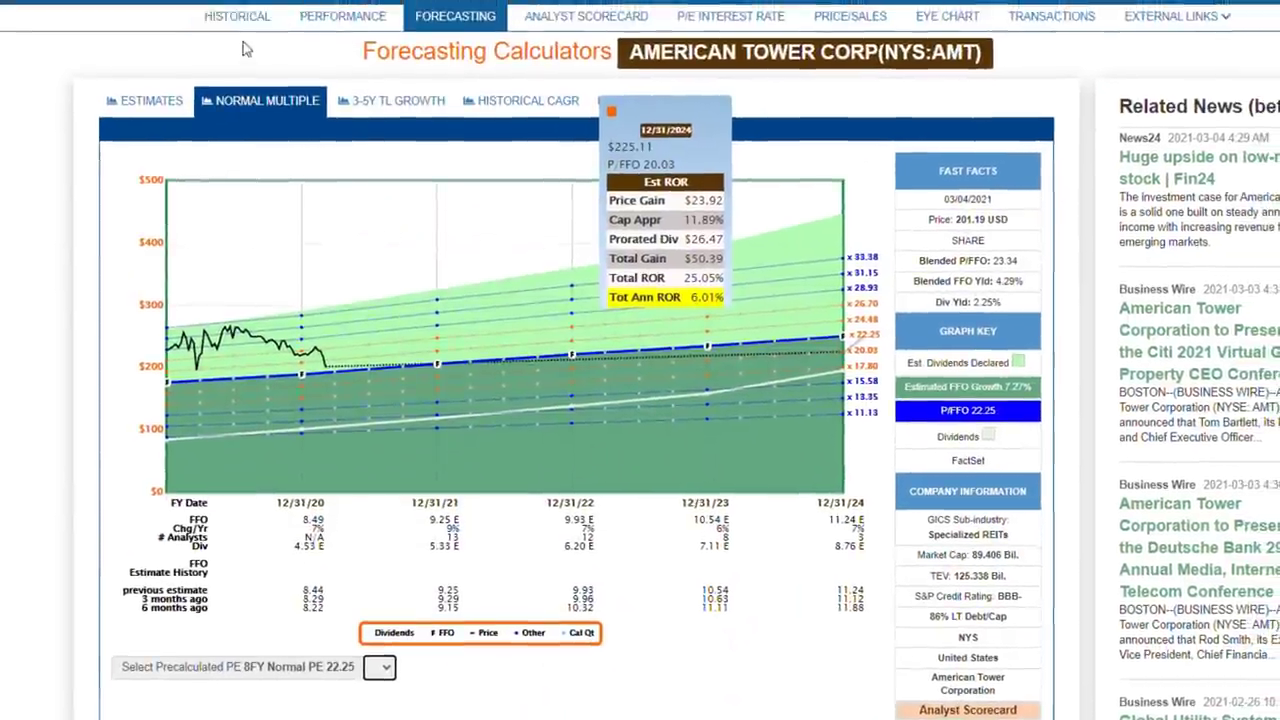
left_click(237, 22)
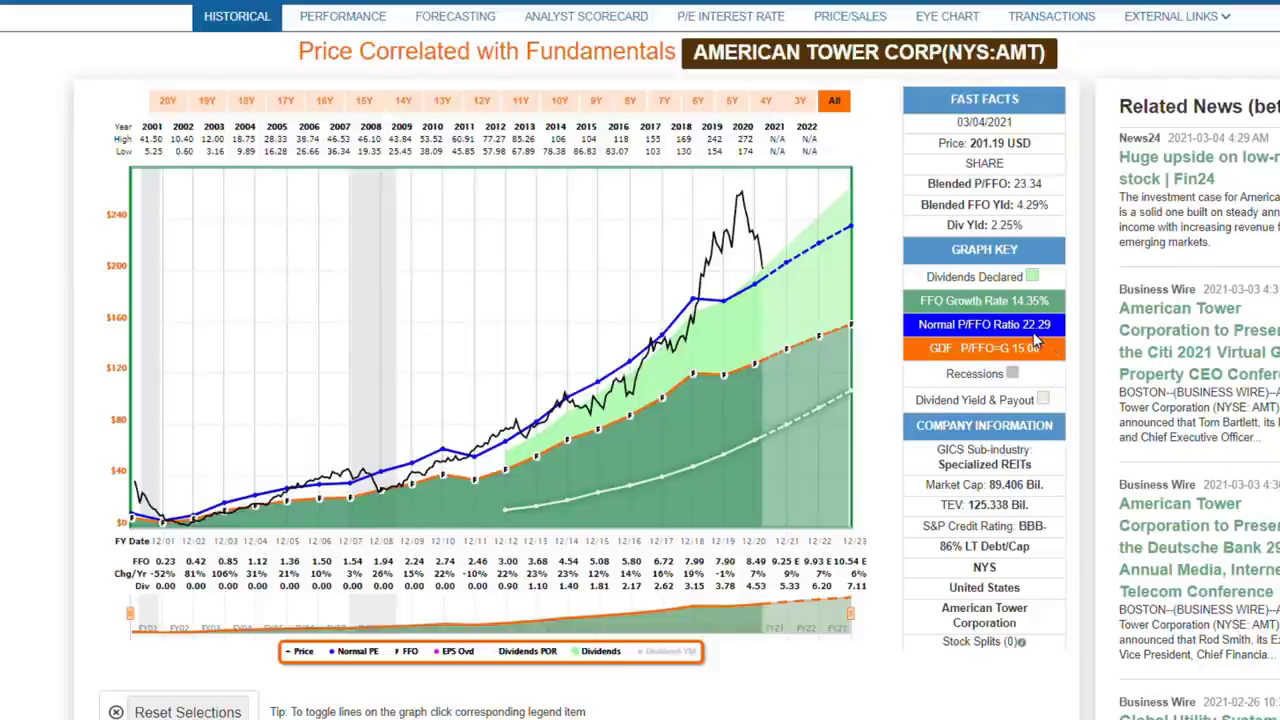
mouse_move(655, 372)
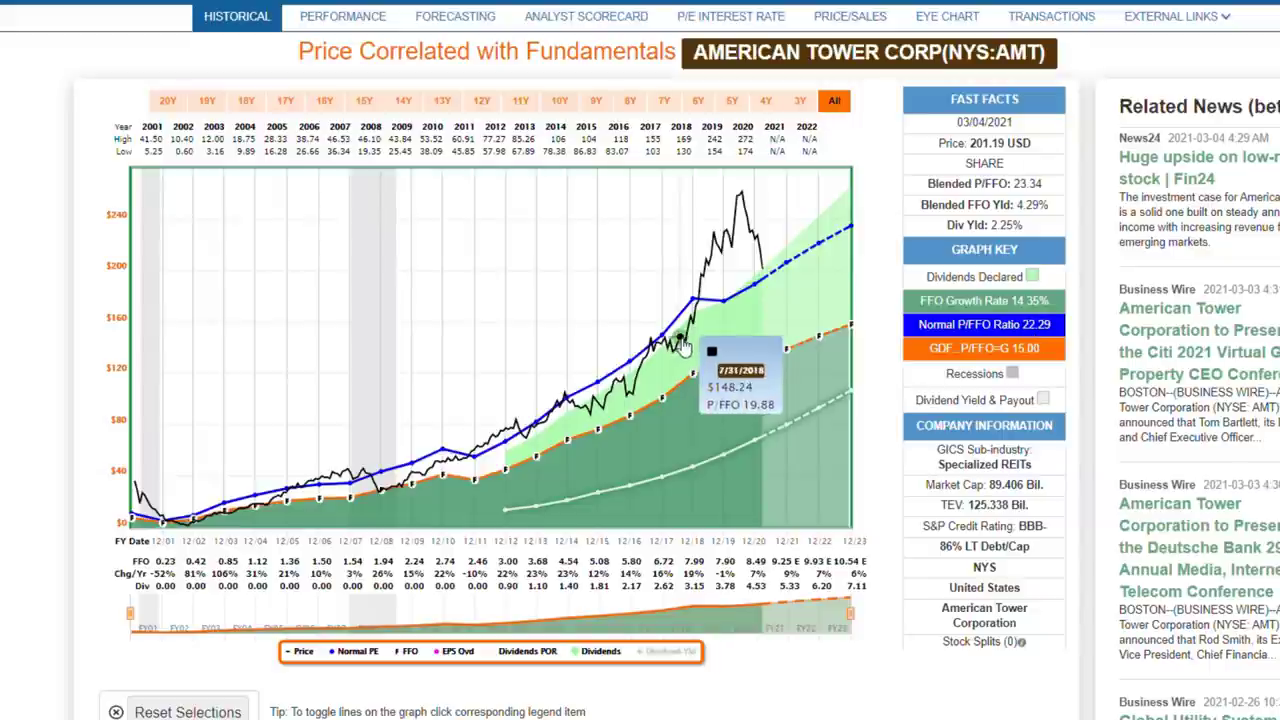